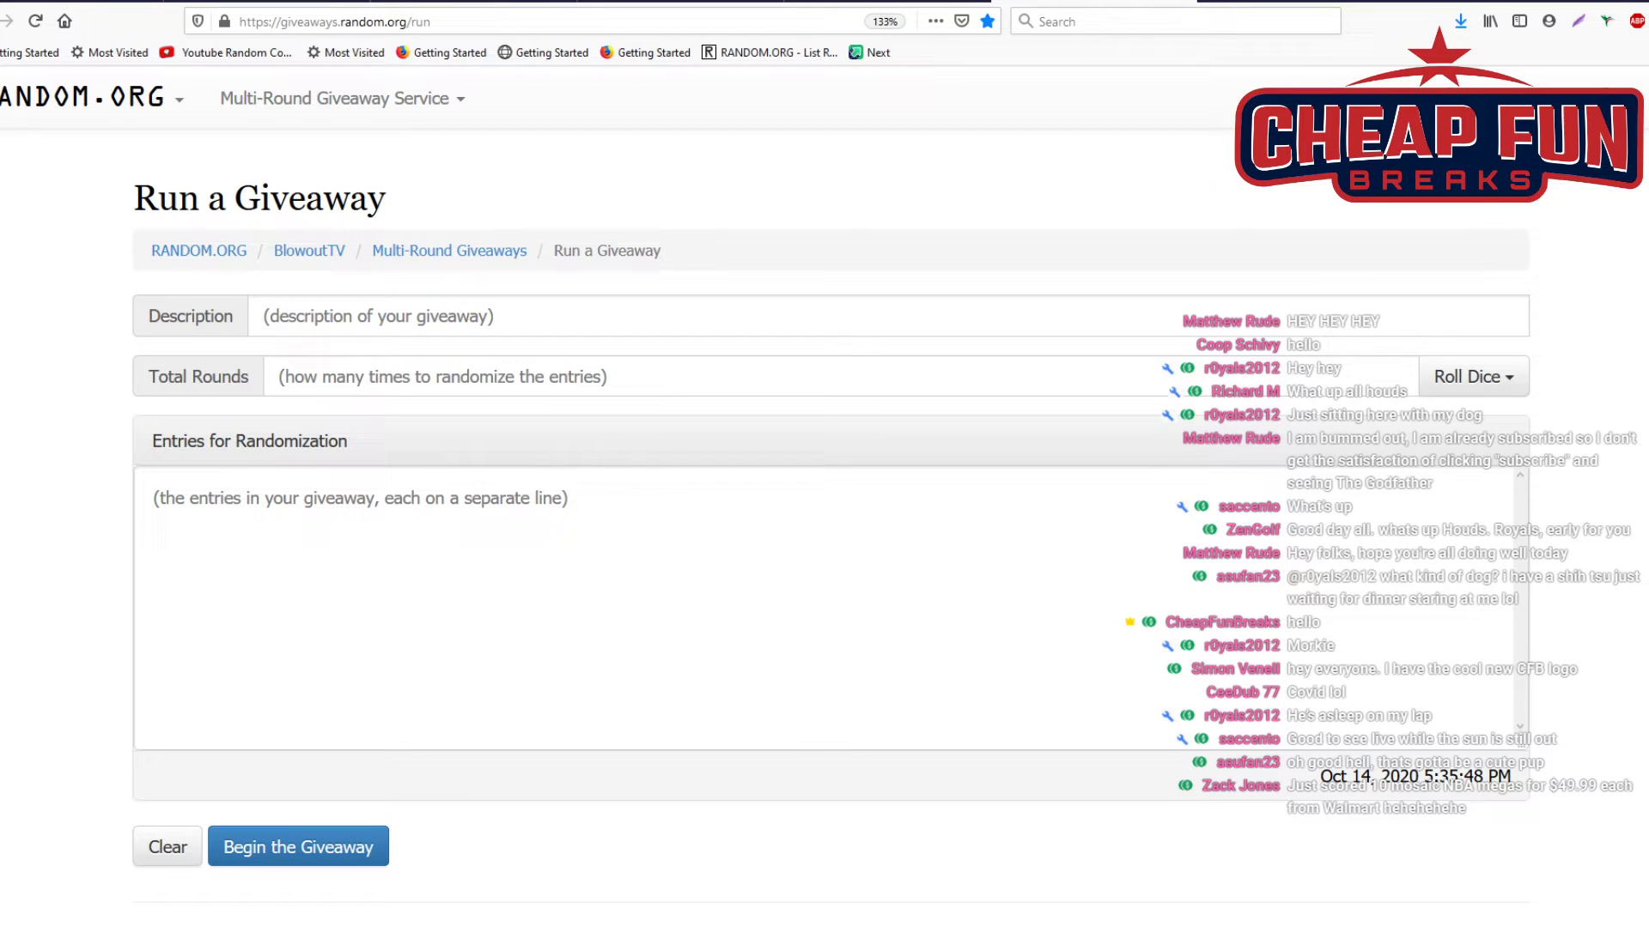
# Enter description 'GL 1', 3 total rounds and the pasted entrant list, then begin the giveaway
pyautogui.click(343, 316)
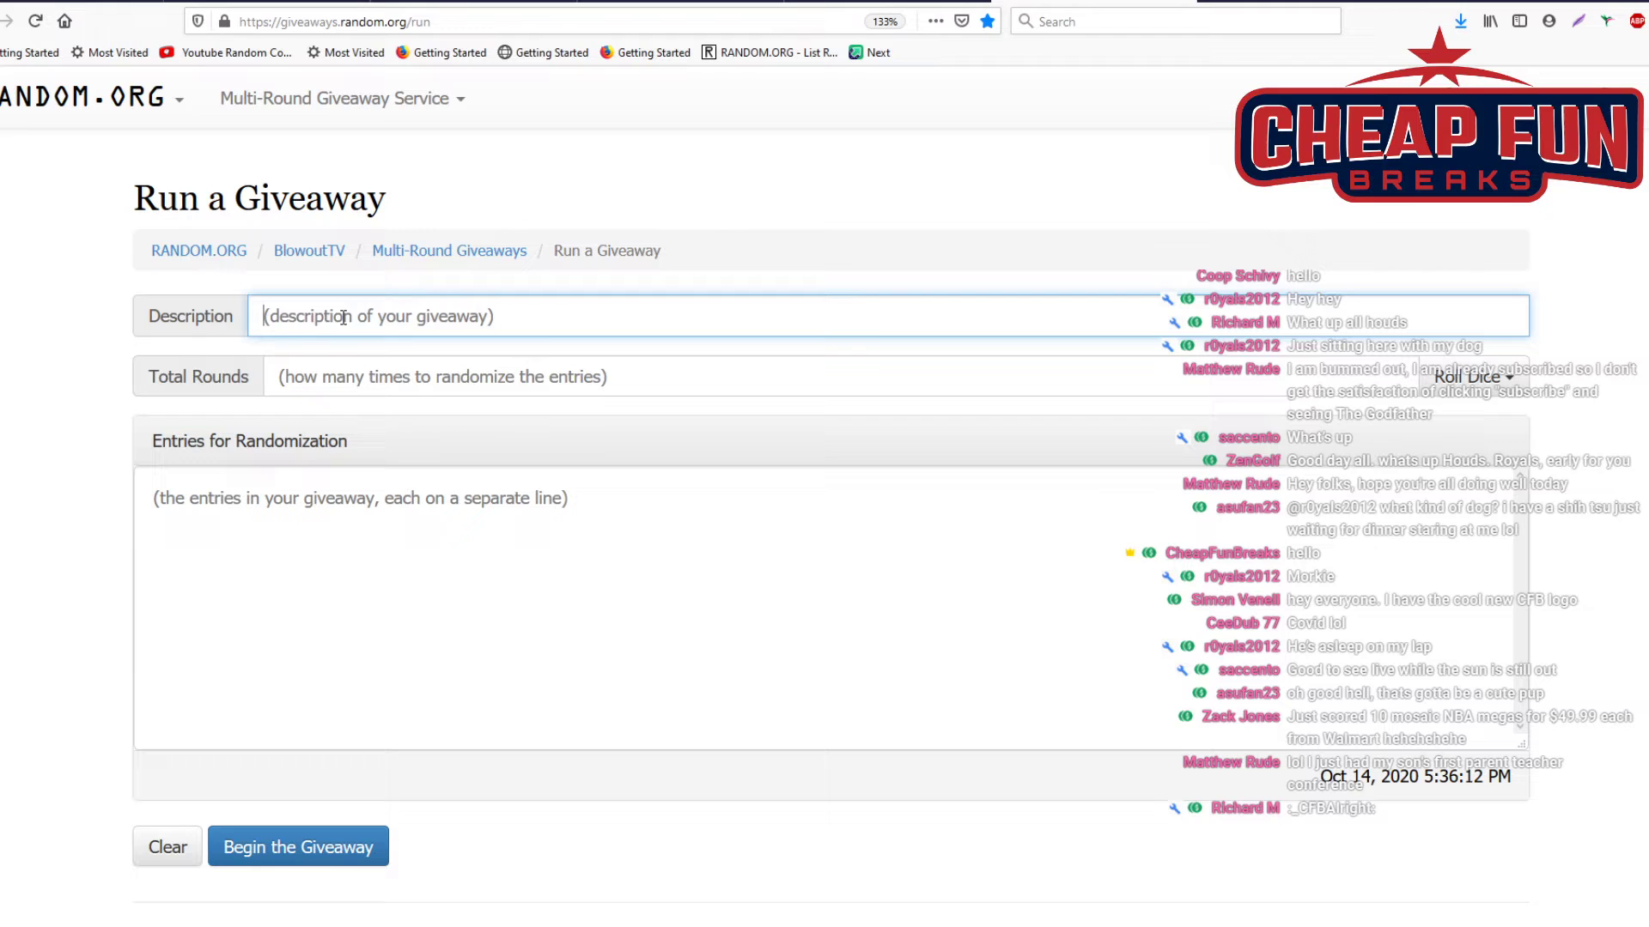
pyautogui.write('GL 1')
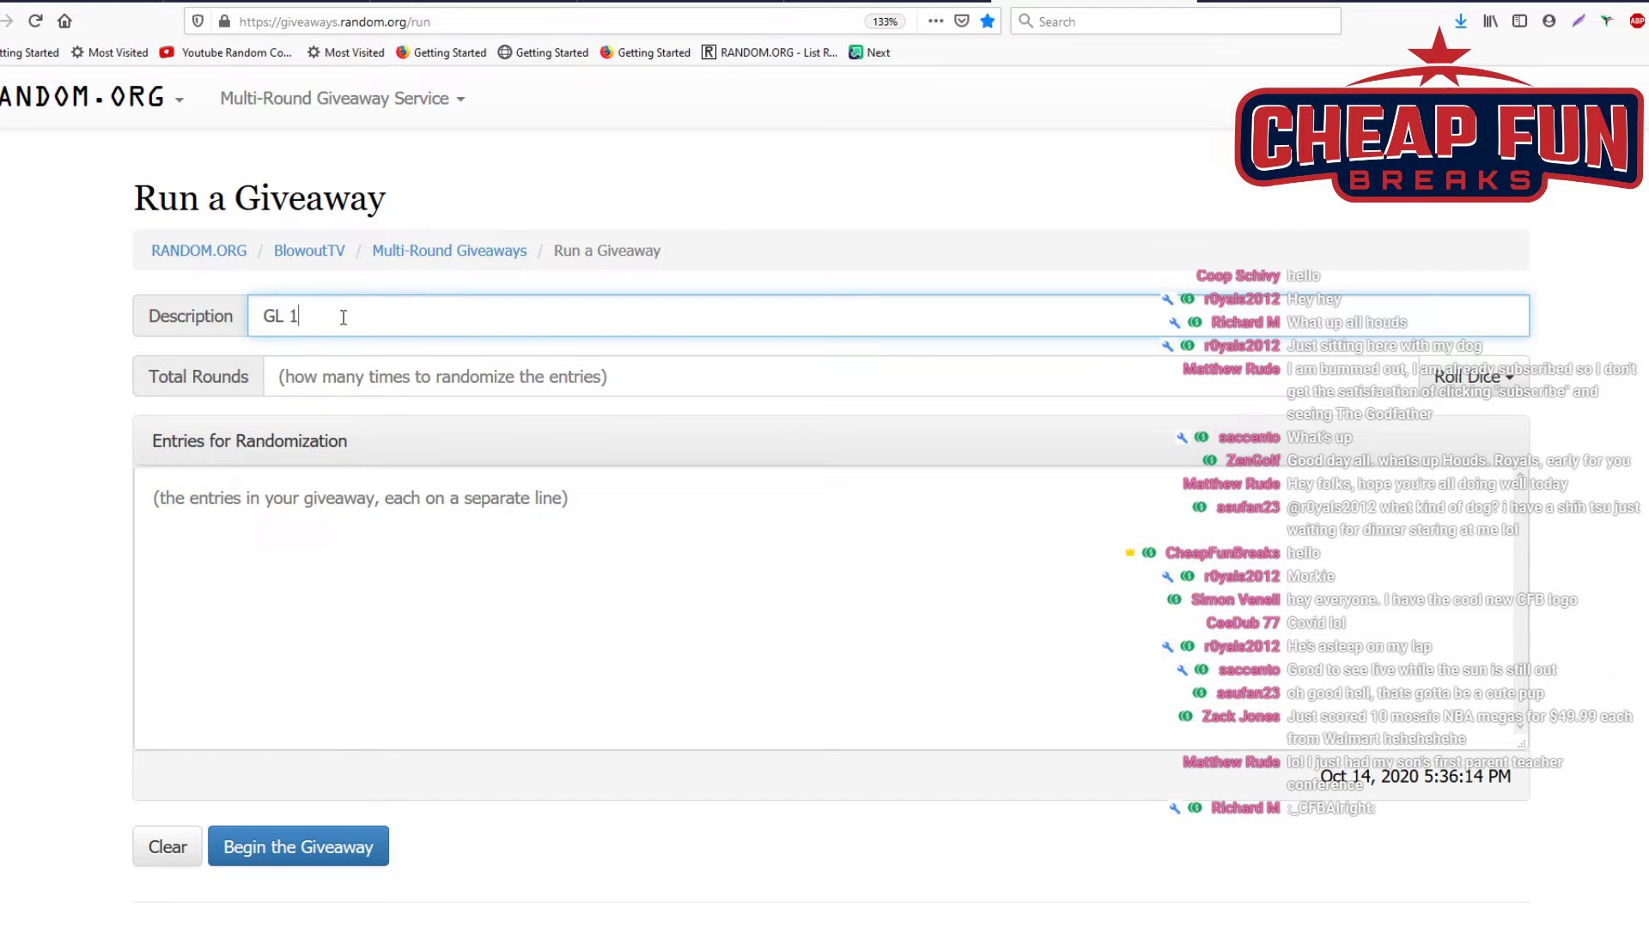
pyautogui.click(313, 376)
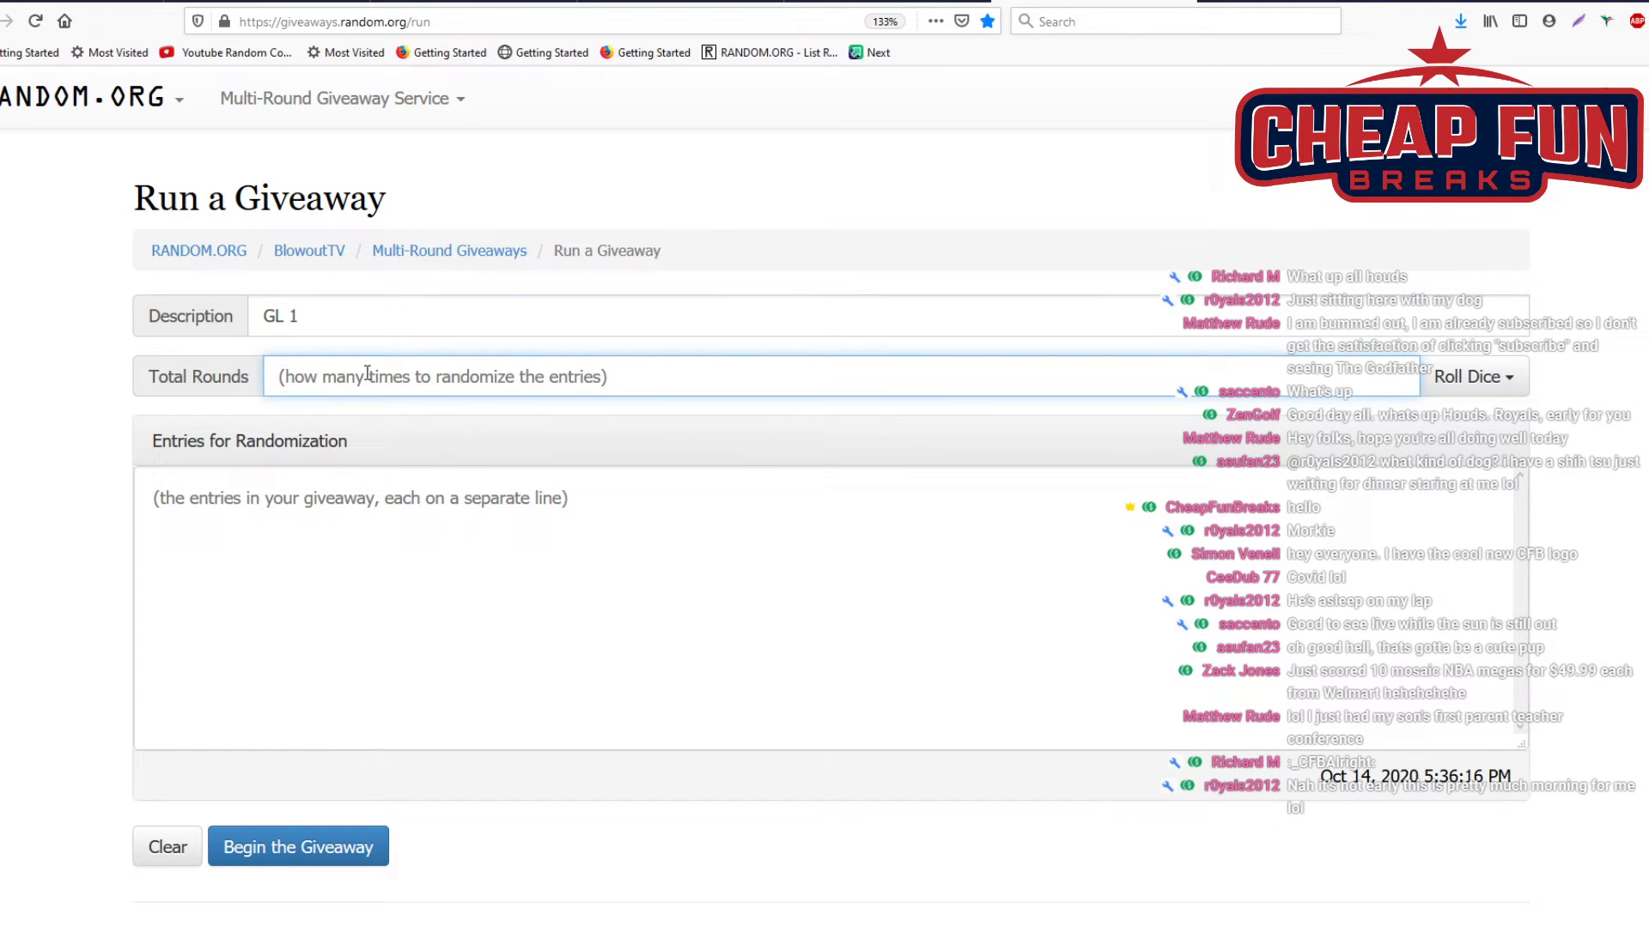
pyautogui.write('3')
pyautogui.press('Tab')
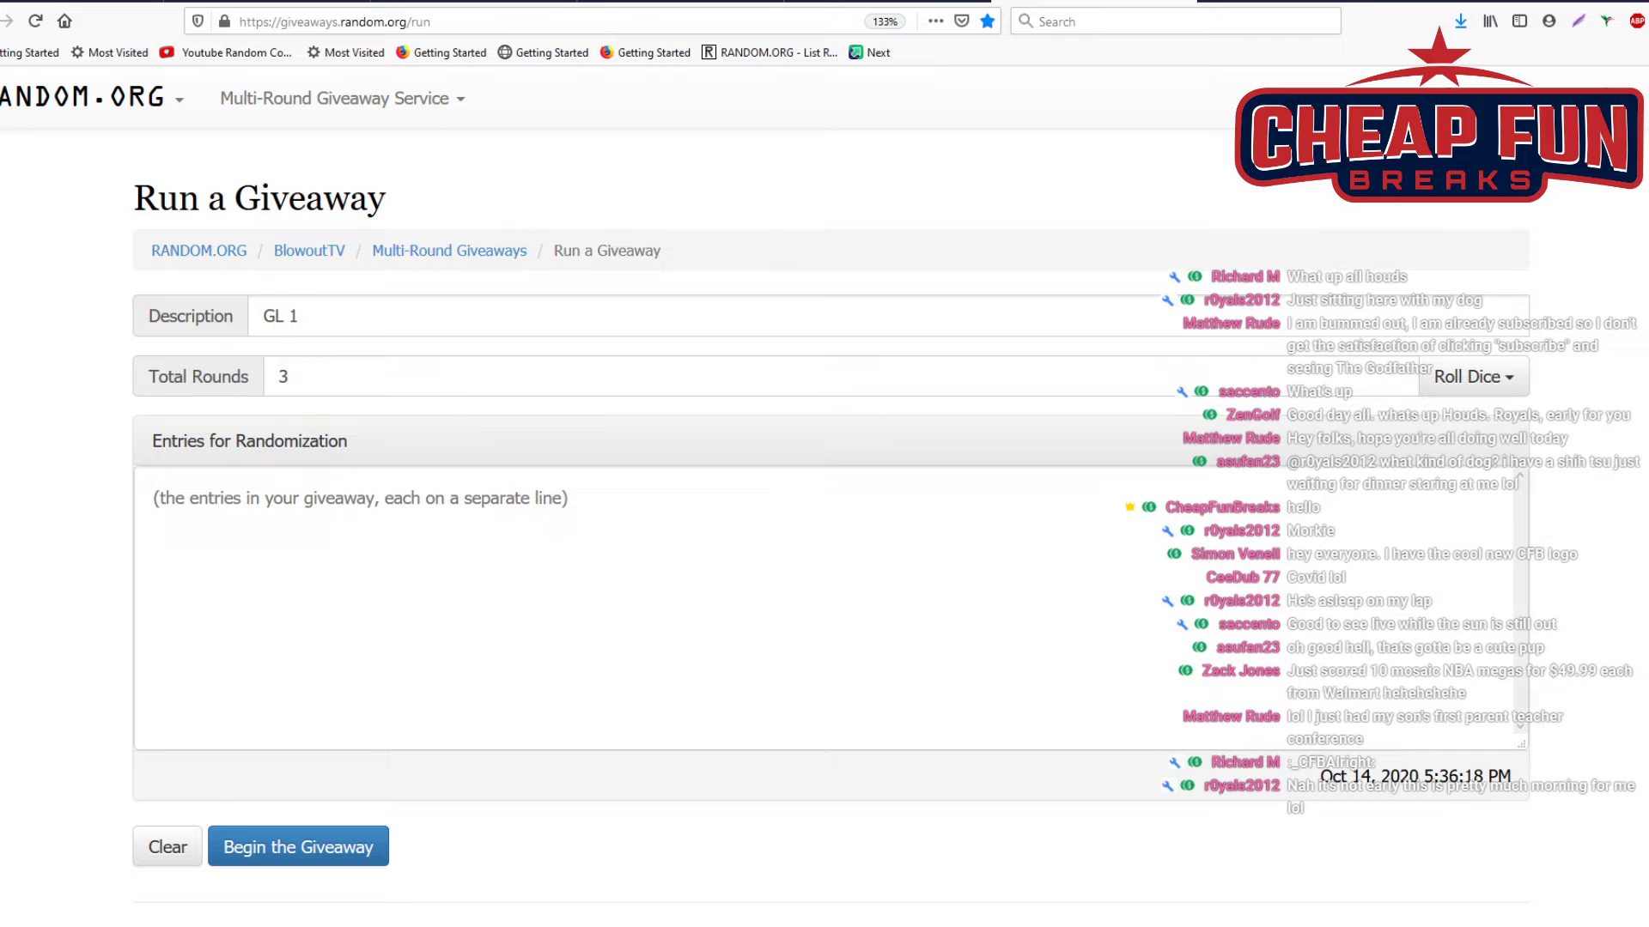
pyautogui.click(340, 525)
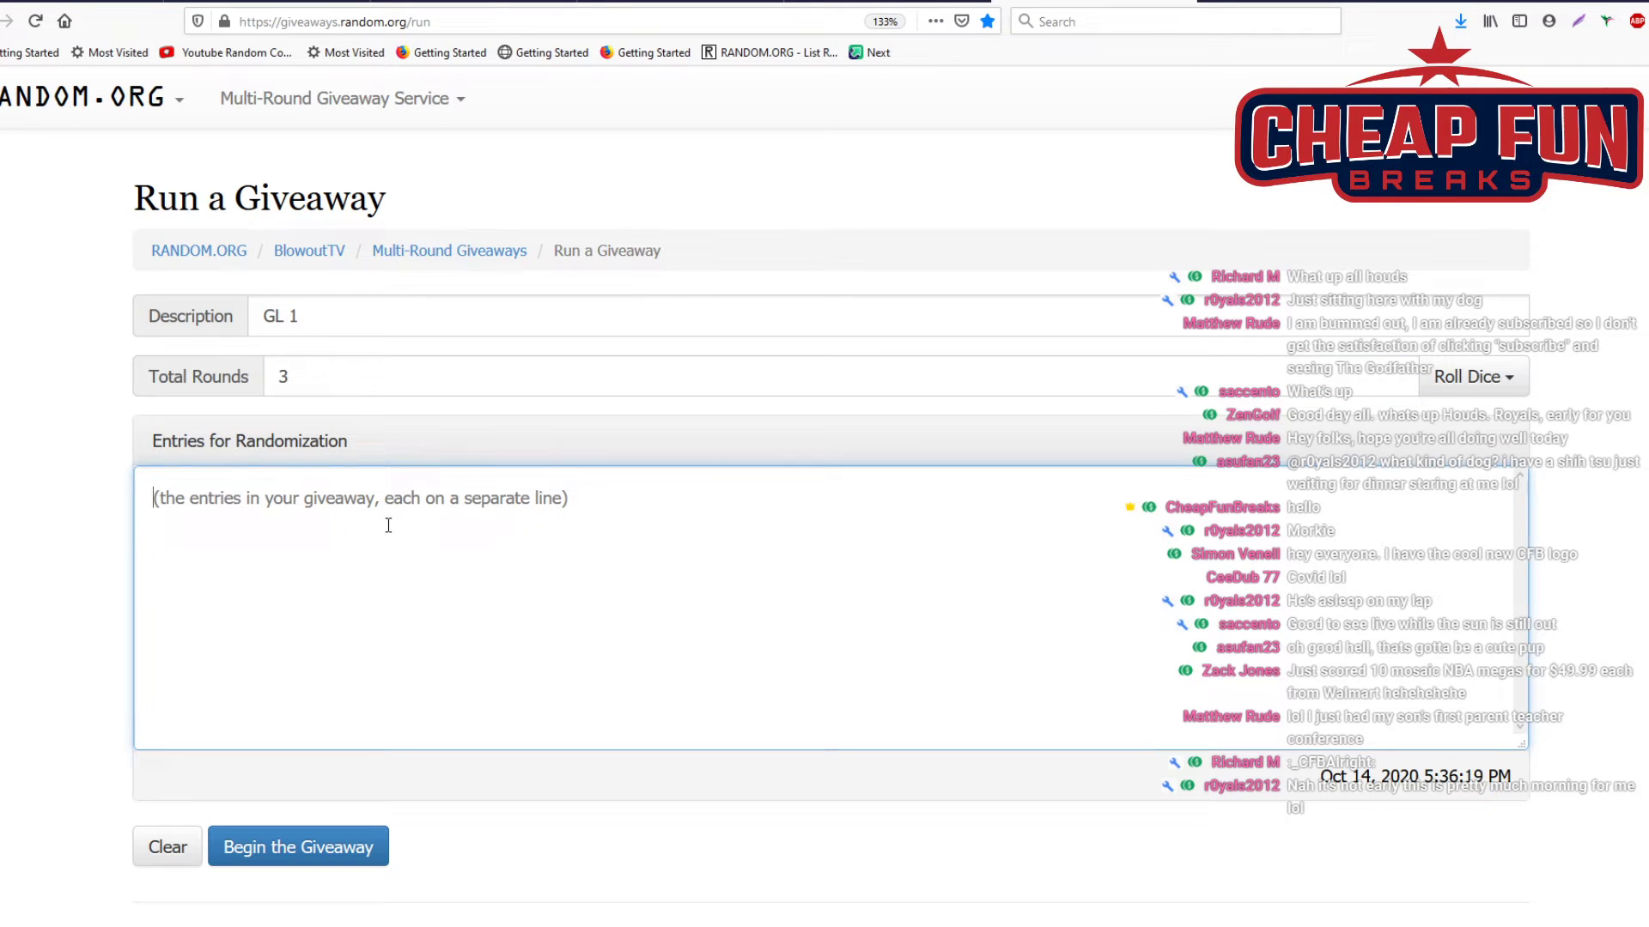
pyautogui.hotkey('ctrl', 'v')
pyautogui.scroll(5, 387, 528)
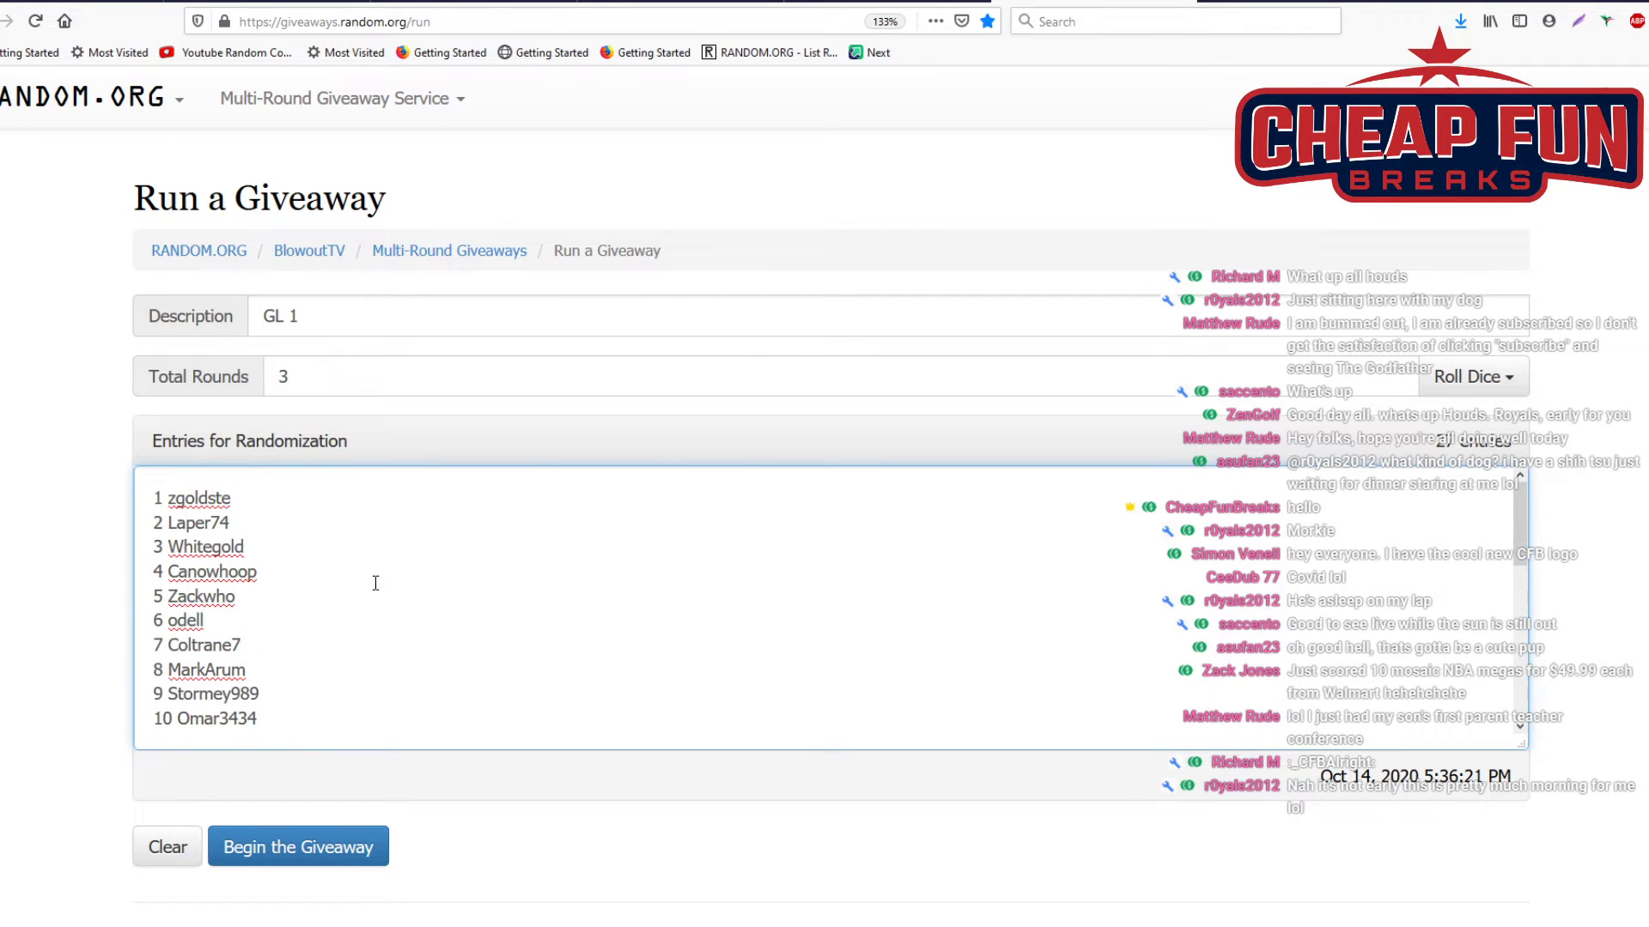
pyautogui.click(298, 846)
# Confirm the start and run GL 1 through its next and final rounds
pyautogui.click(1090, 400)
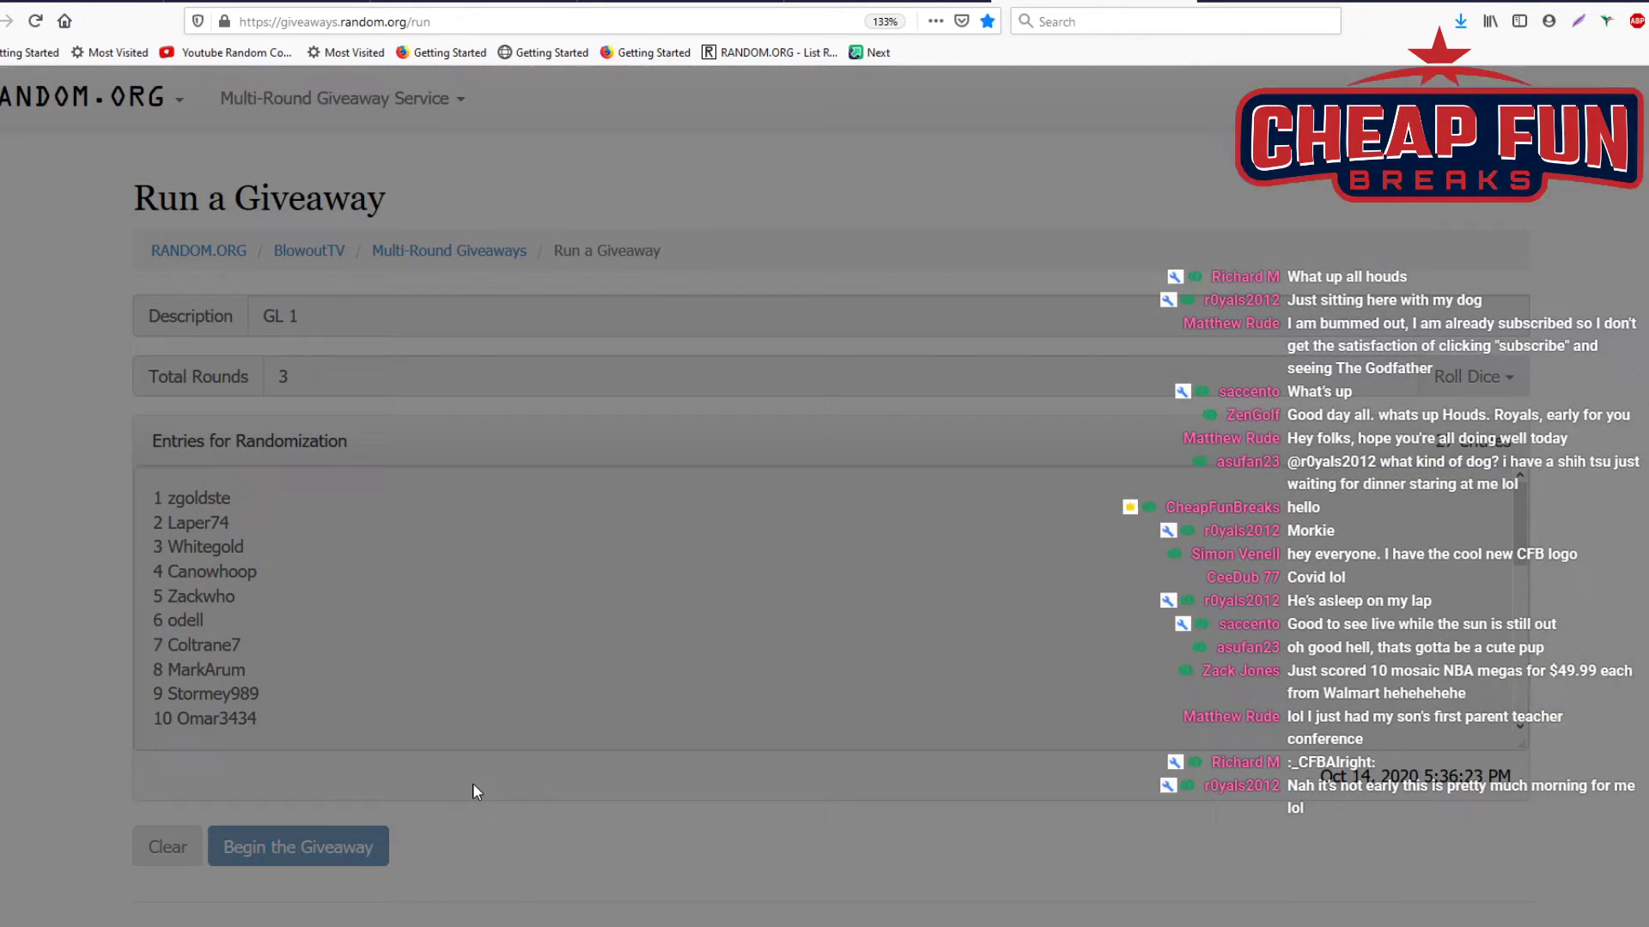
pyautogui.click(273, 850)
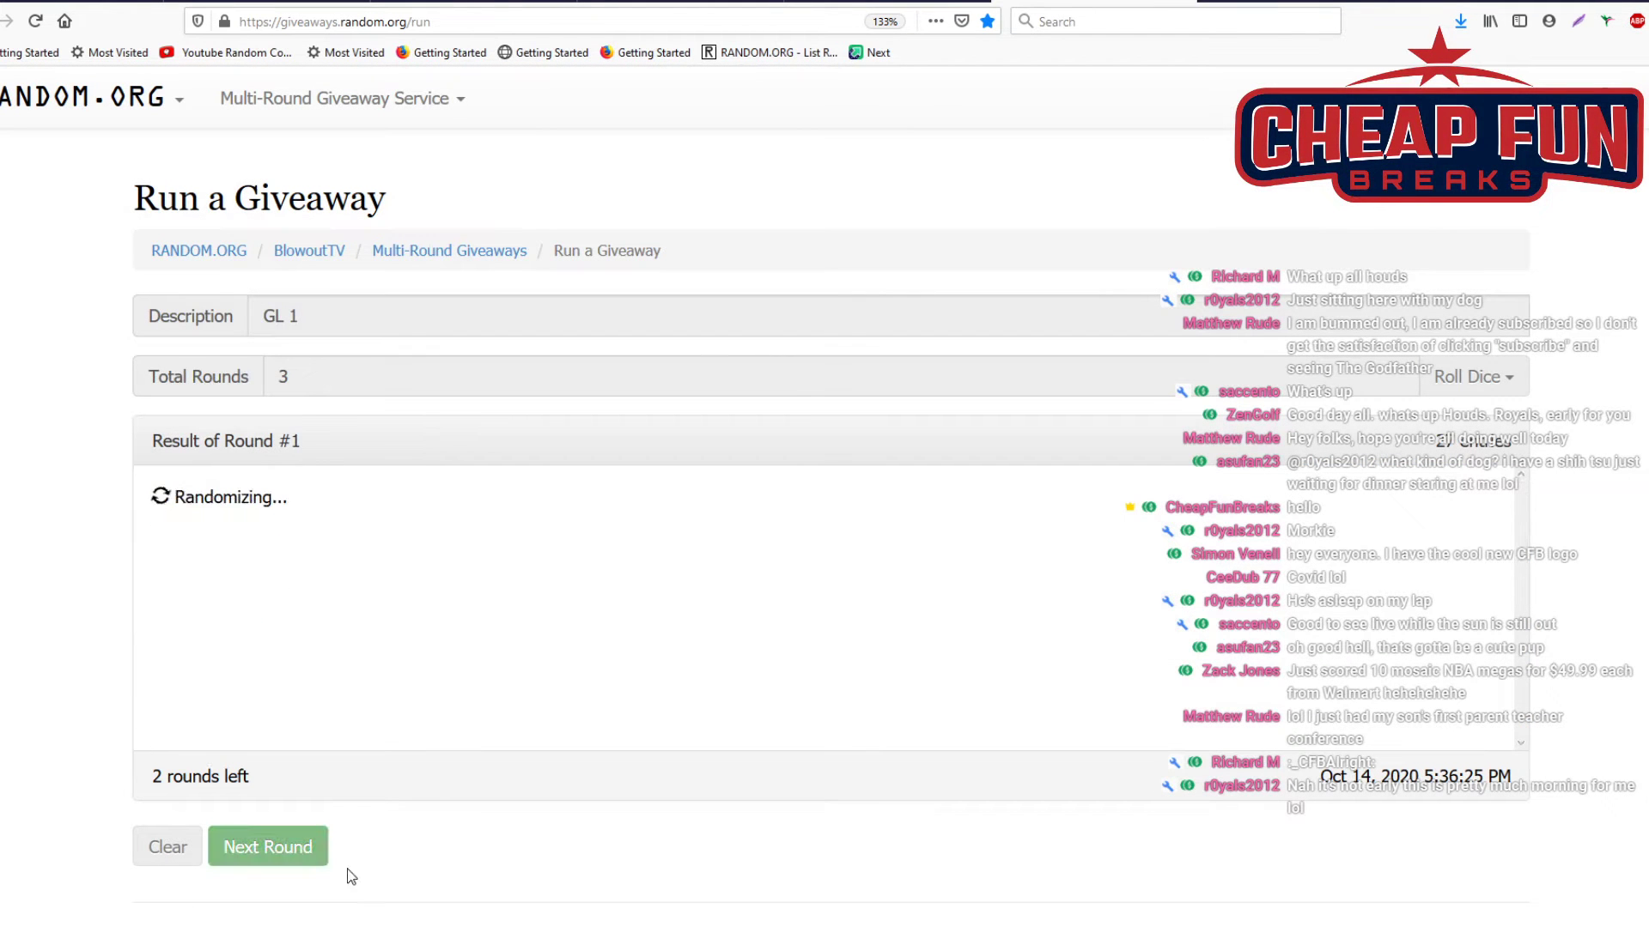
pyautogui.click(250, 849)
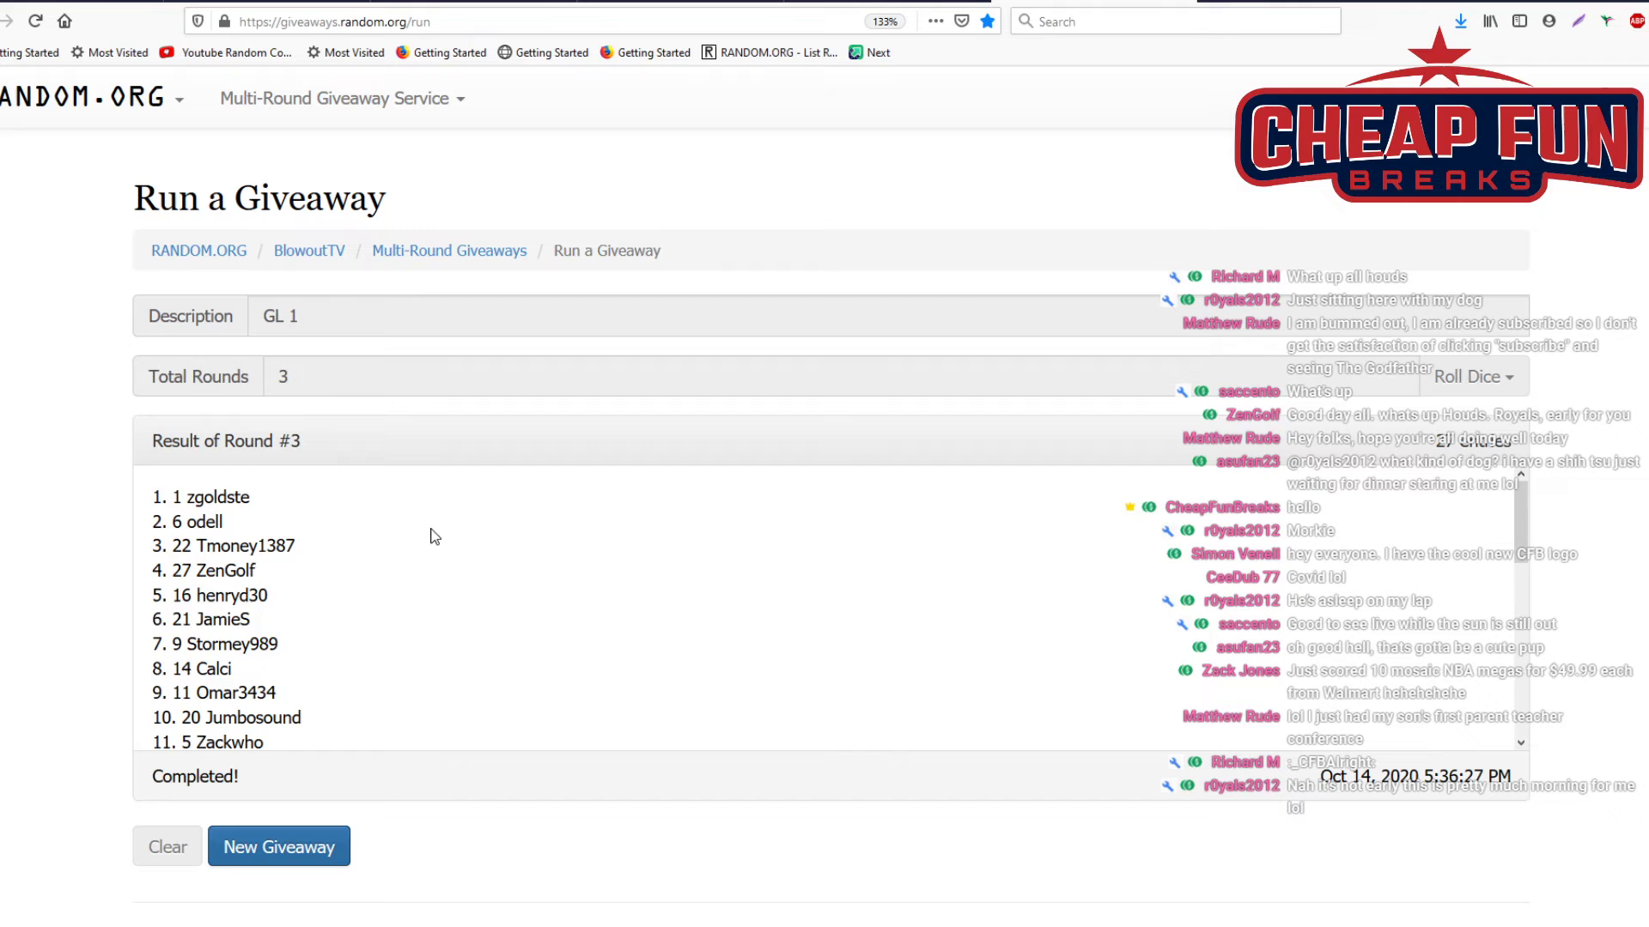
pyautogui.scroll(-5, 396, 664)
# Copy the Round #3 randomized list to the clipboard and switch to another window
pyautogui.moveTo(365, 744); pyautogui.dragTo(153, 496)
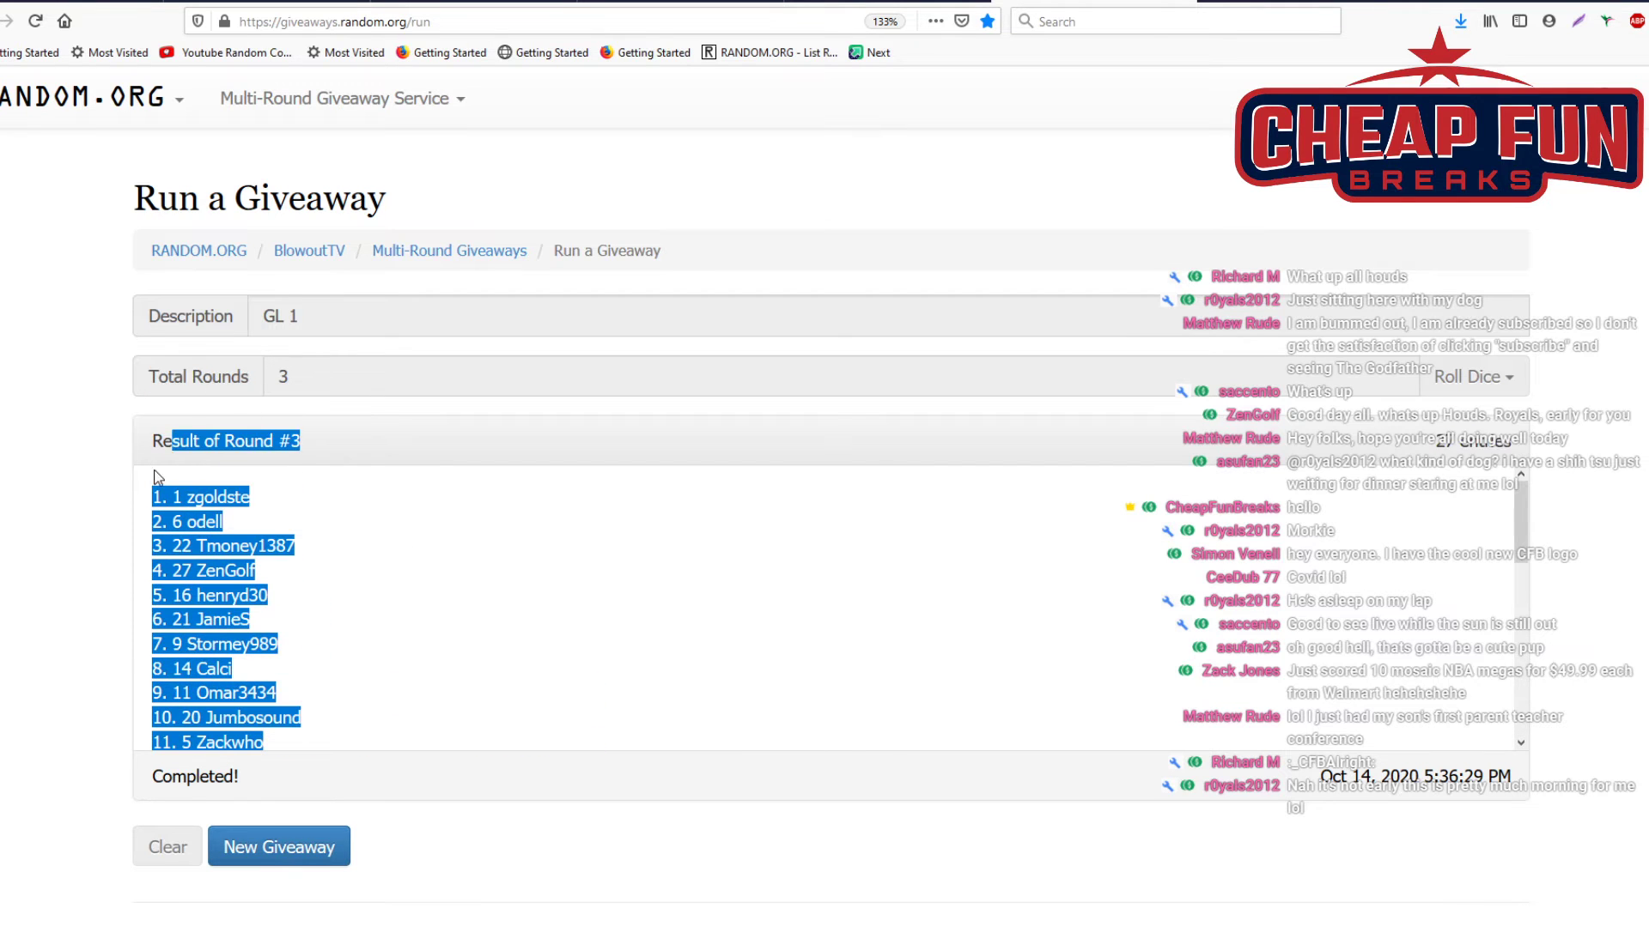
pyautogui.rightClick(155, 498)
pyautogui.click(206, 515)
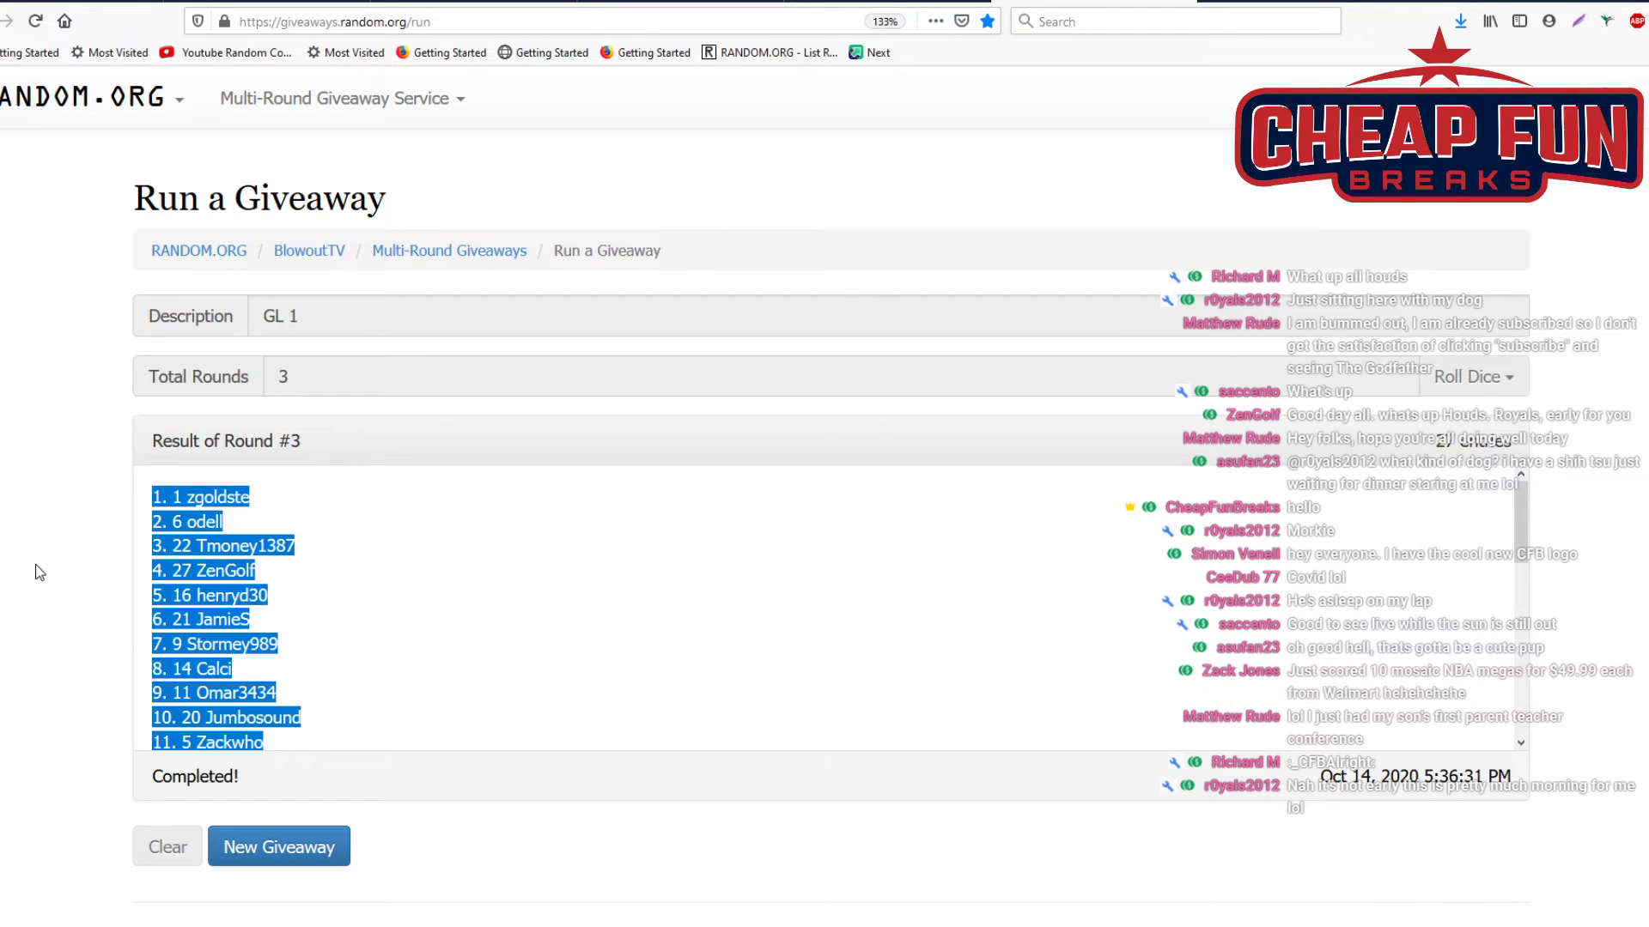
pyautogui.hotkey('alt', 'Tab')
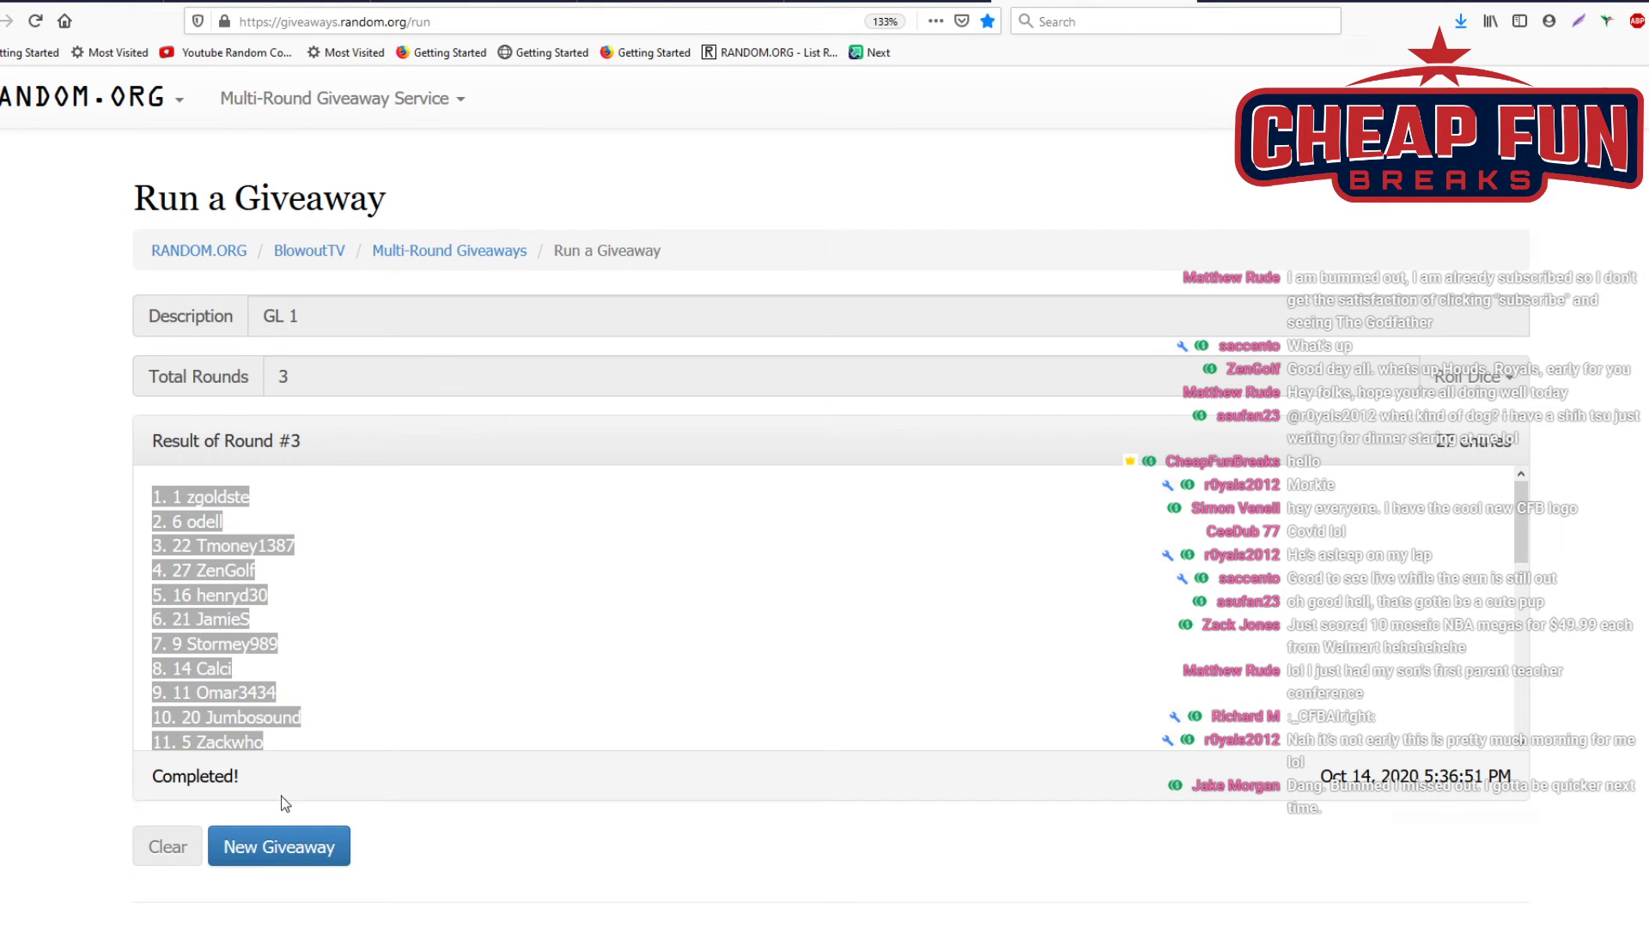
# Clear the completed giveaway and start a new one described 'GL2' with 3 rounds
pyautogui.click(279, 847)
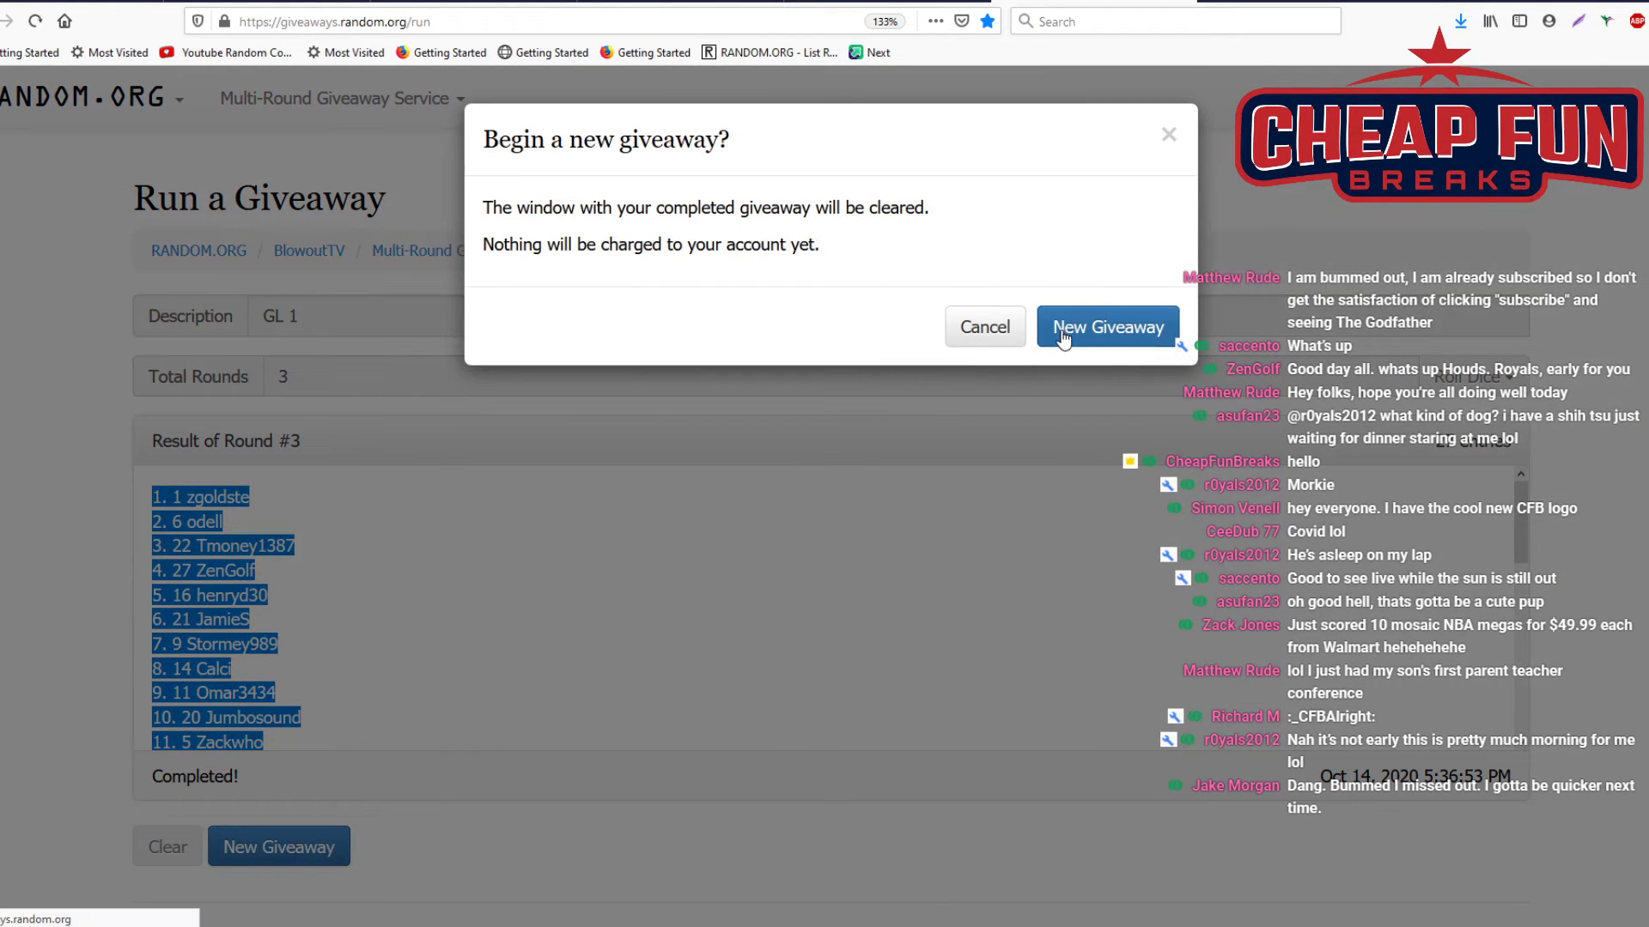
pyautogui.click(1105, 326)
pyautogui.click(381, 316)
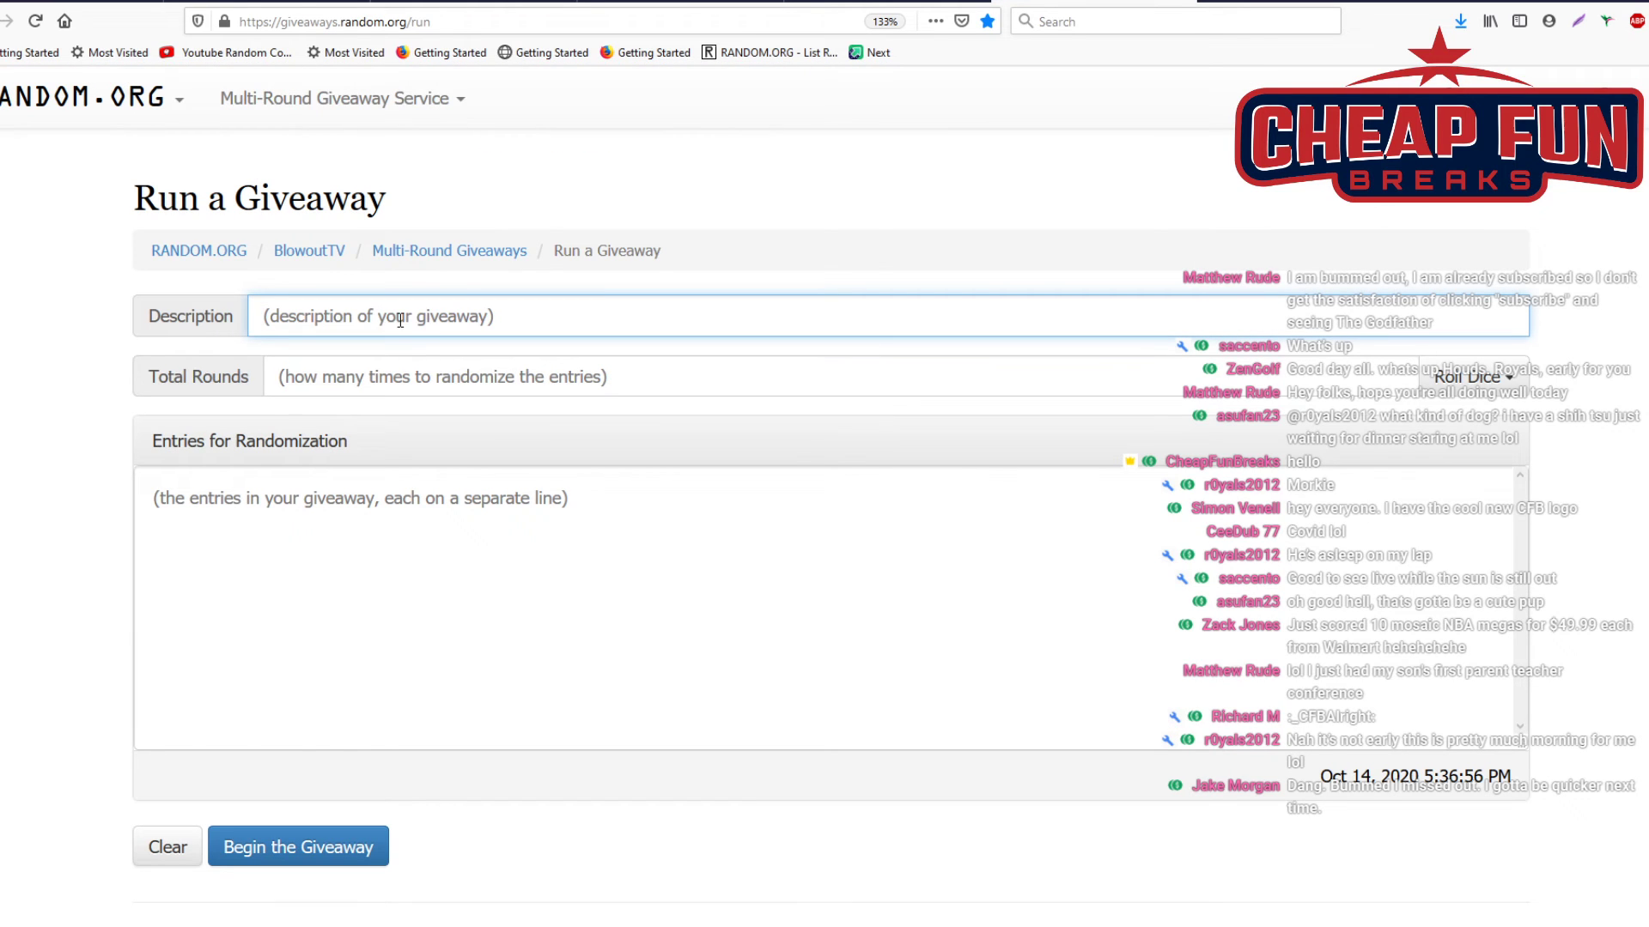
pyautogui.write('GL2')
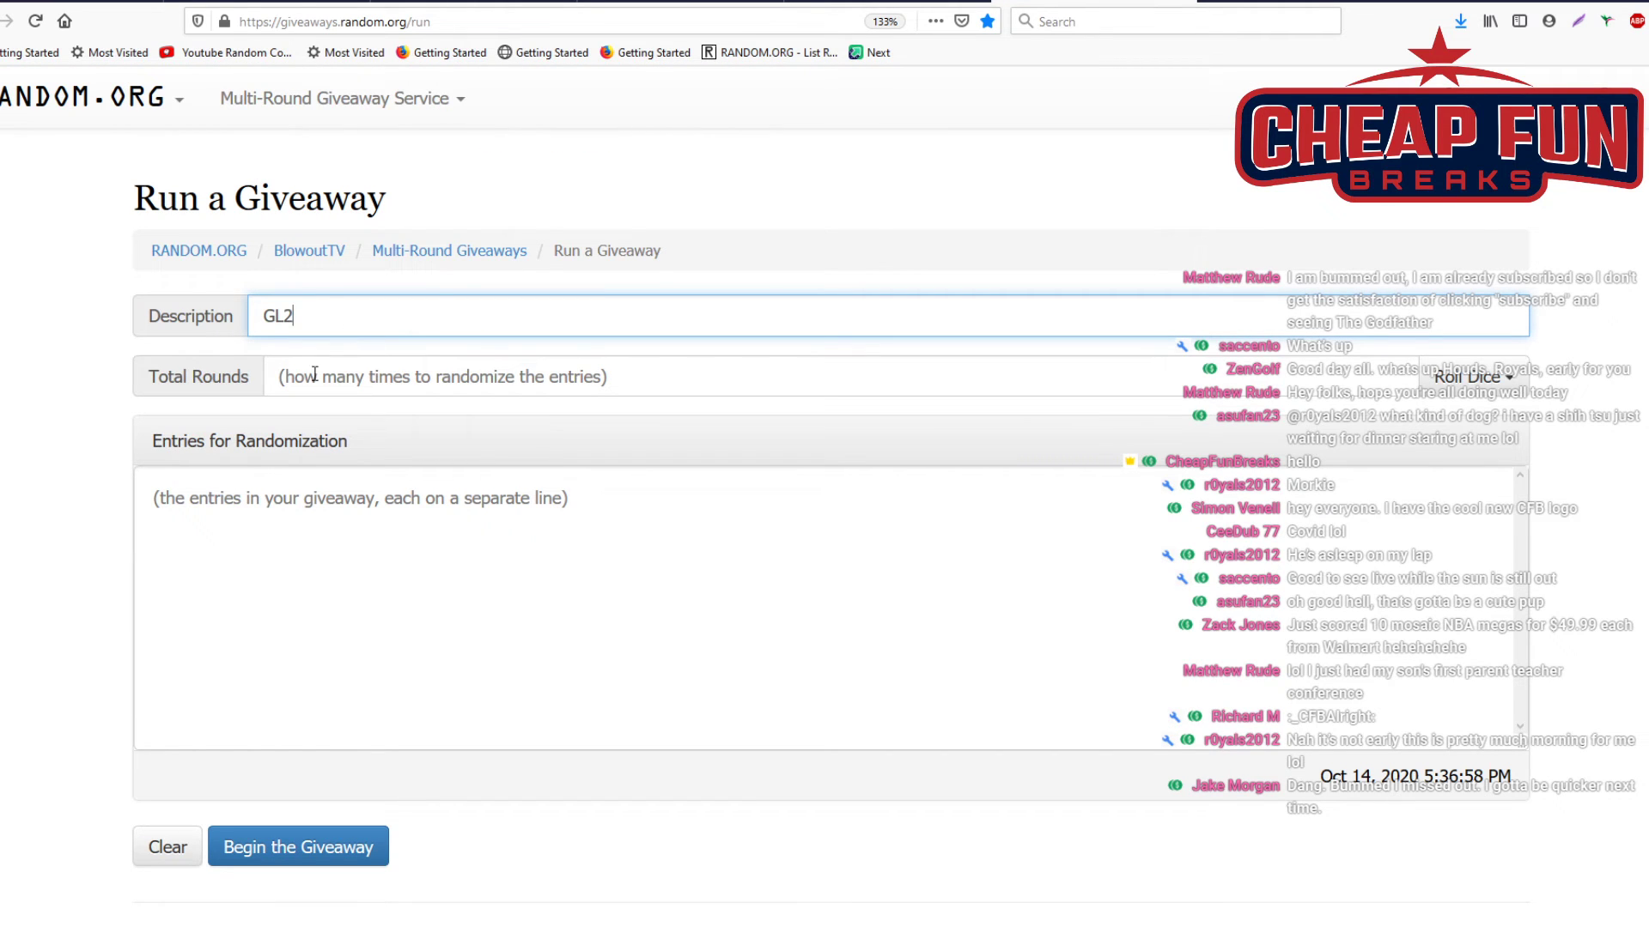
pyautogui.click(317, 378)
pyautogui.write('3')
# Paste the 27 entrant names into the entries box and begin the GL2 giveaway
pyautogui.click(270, 626)
pyautogui.rightClick(269, 626)
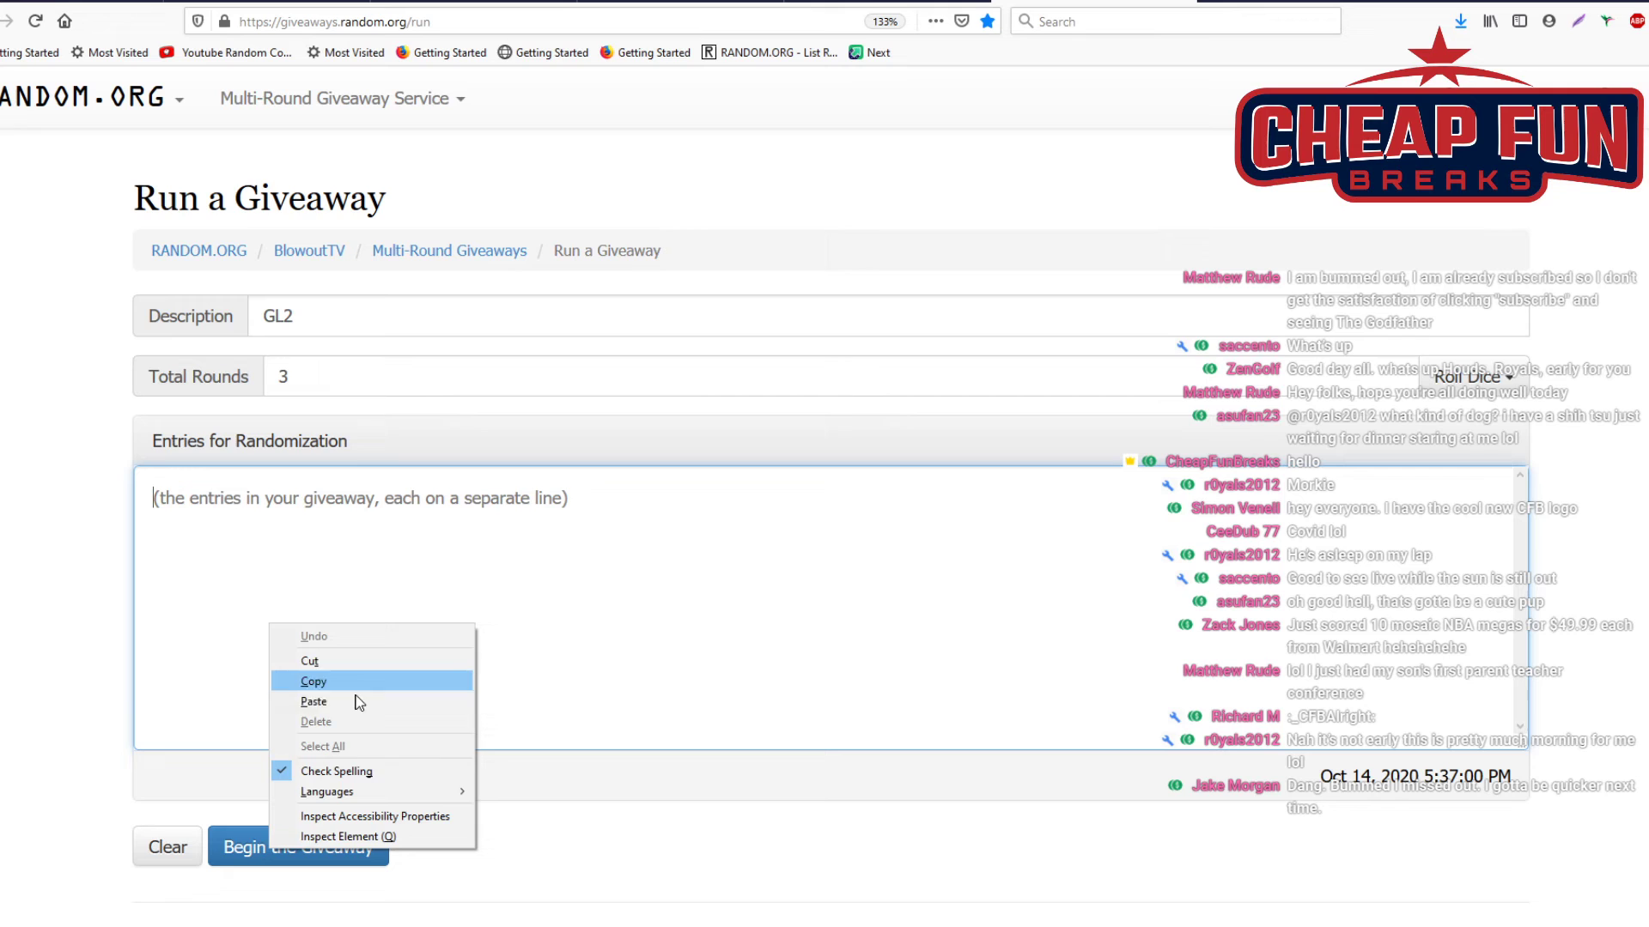
pyautogui.click(310, 696)
pyautogui.click(297, 847)
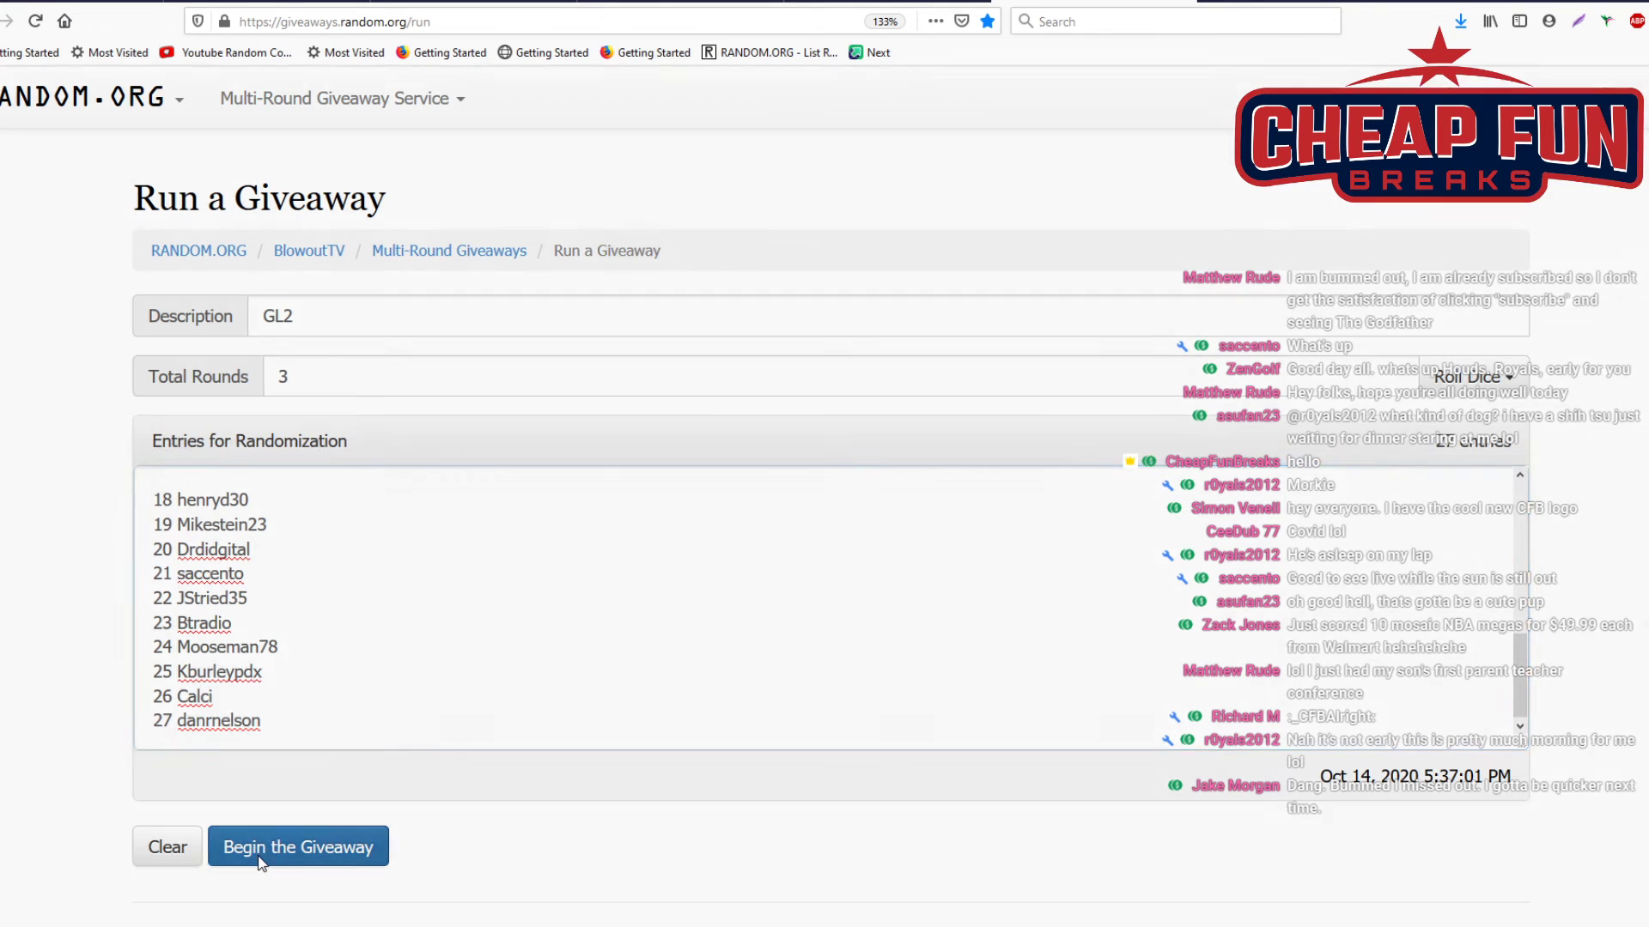
# Confirm the start and run GL2 through its next and final rounds
pyautogui.click(1087, 401)
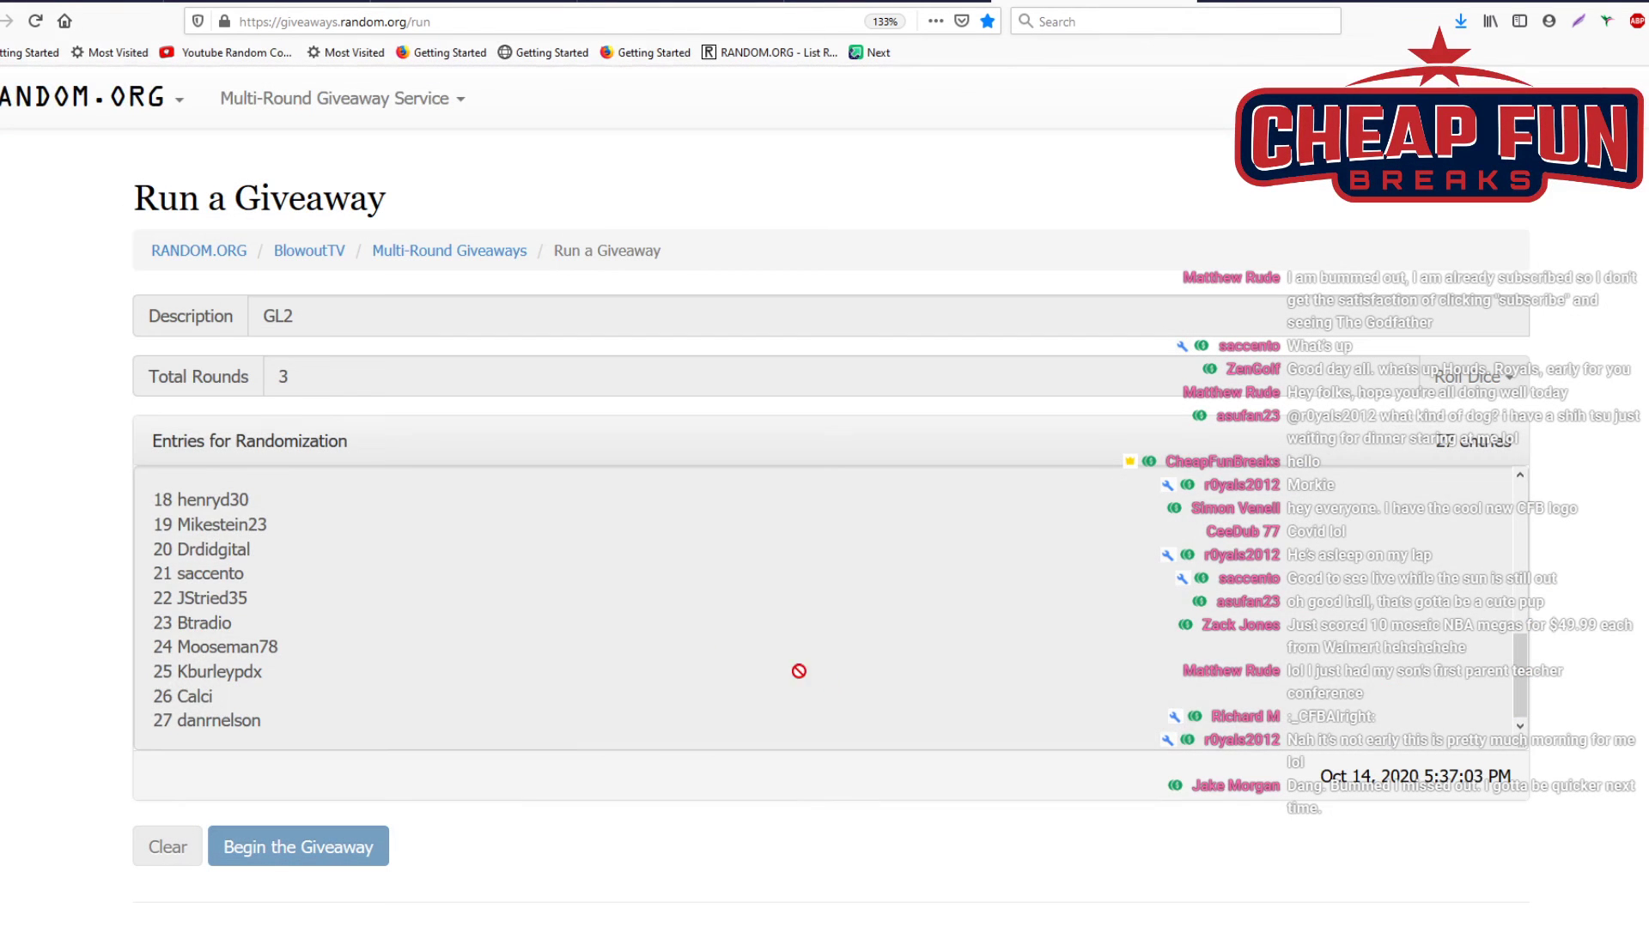
pyautogui.click(267, 847)
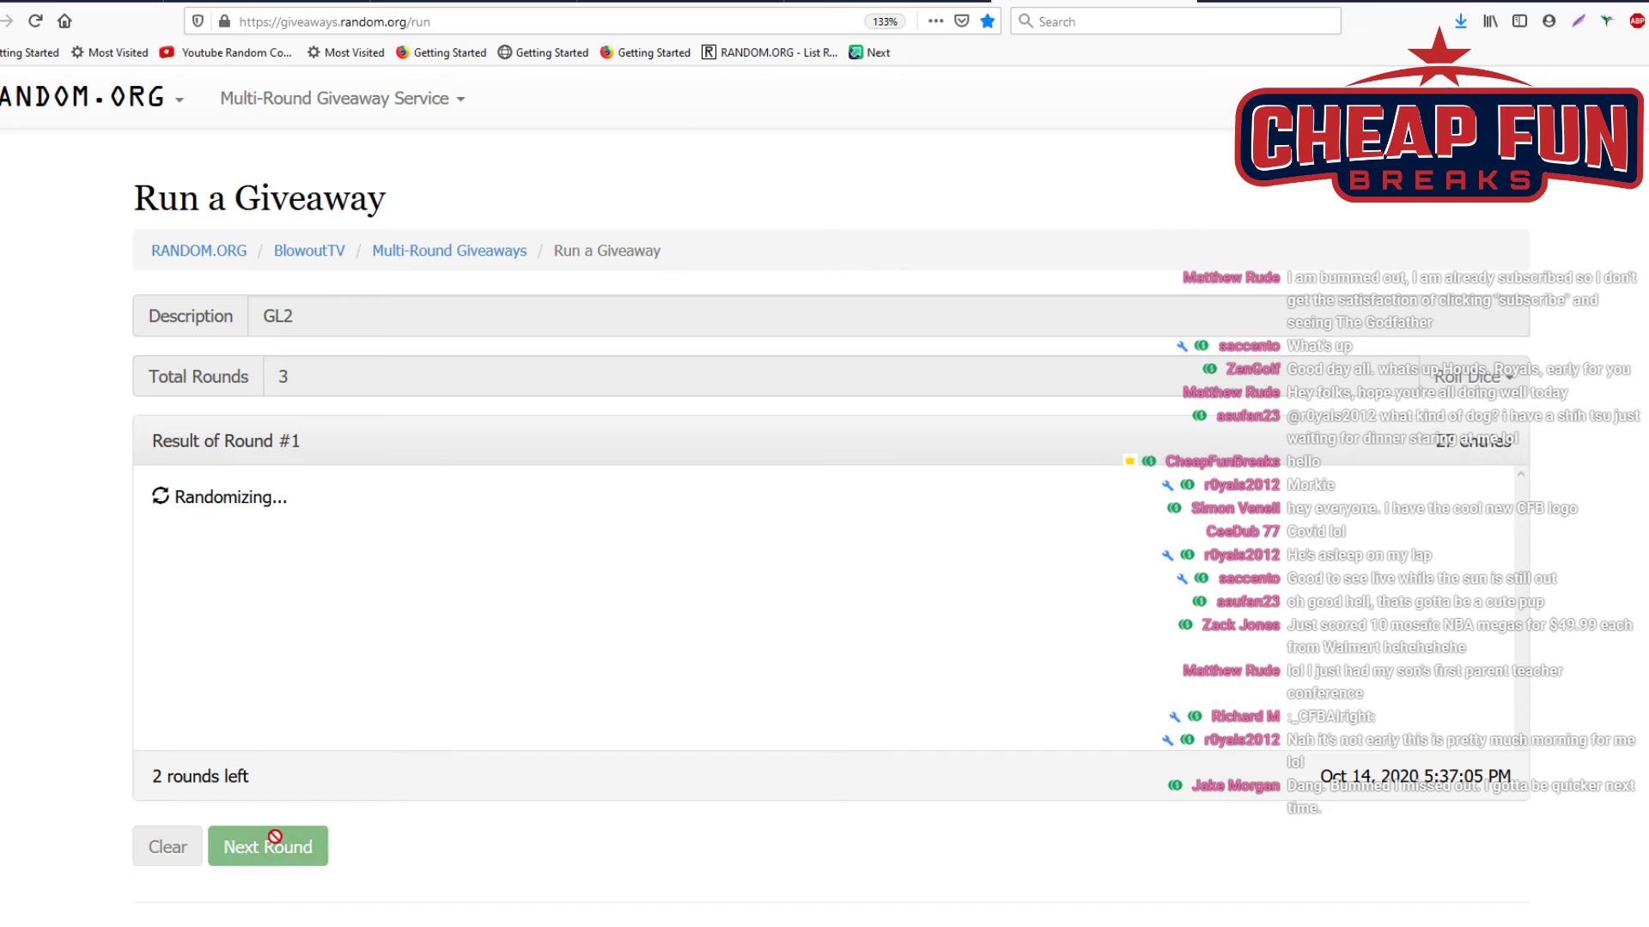
pyautogui.click(292, 848)
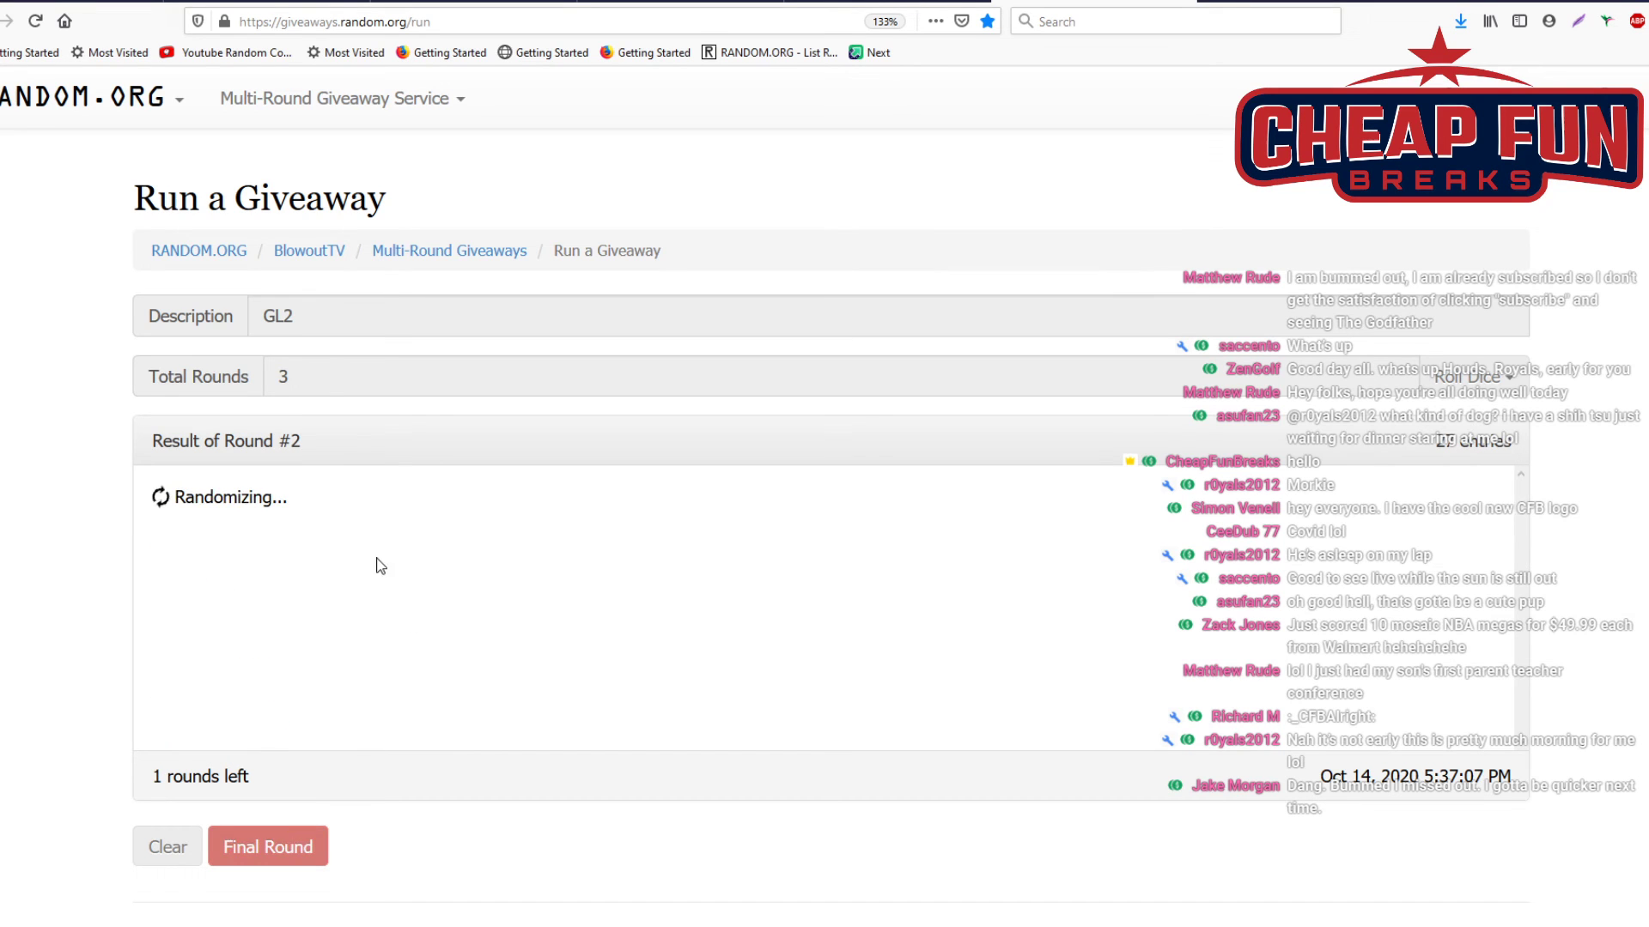
pyautogui.scroll(-5, 387, 580)
# Copy GL2's Round #3 randomized list and switch to another window
pyautogui.moveTo(378, 734)
pyautogui.mouseDown()
pyautogui.moveTo(185, 489)
pyautogui.moveTo(144, 494)
pyautogui.mouseUp()
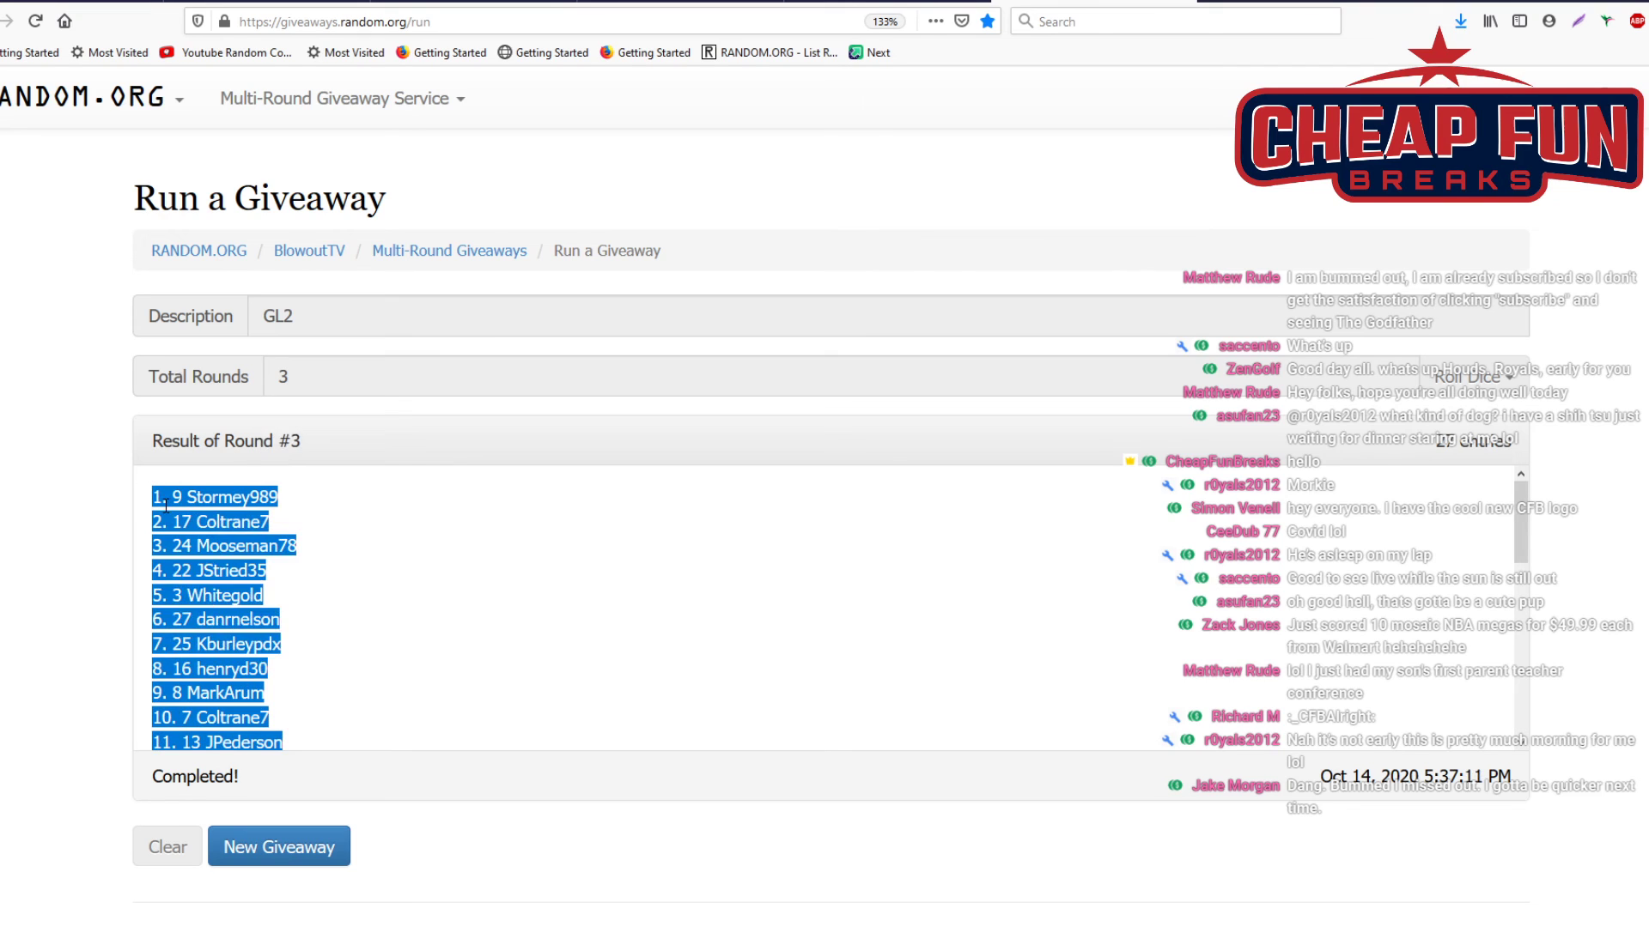
pyautogui.rightClick(166, 503)
pyautogui.click(219, 522)
pyautogui.hotkey('alt', 'Tab')
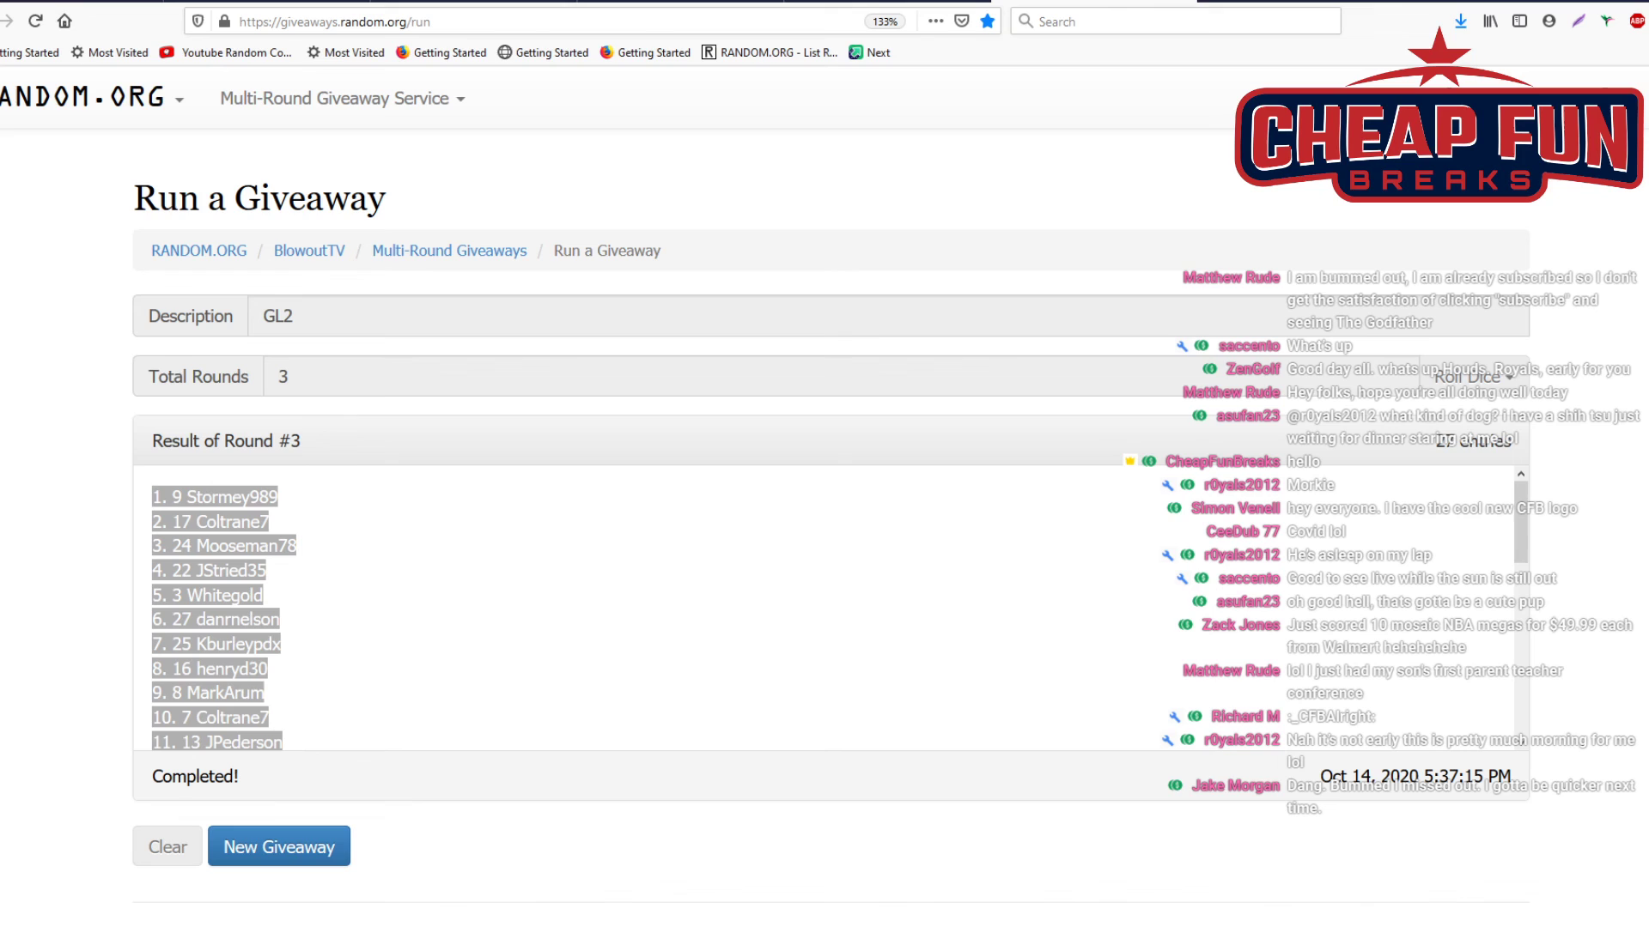